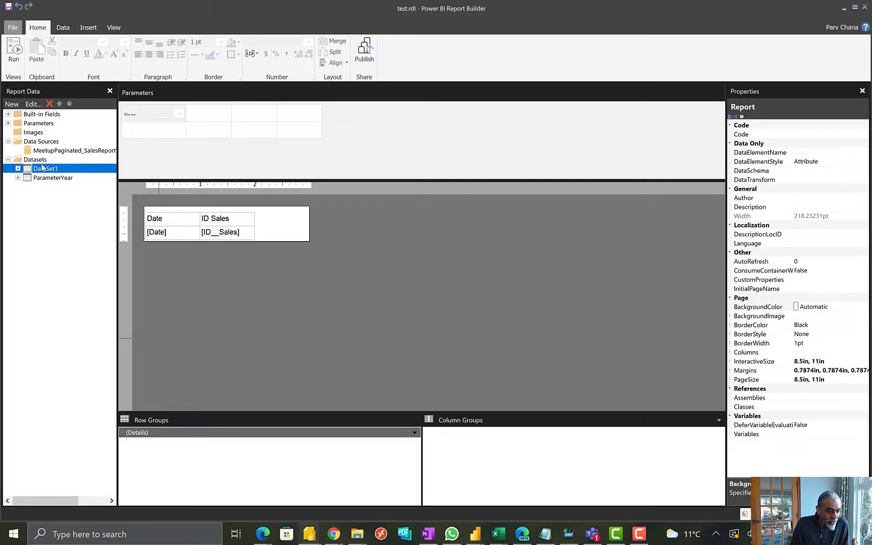
# Add a dataset named Salesbydate on the MeetupPaginated_SalesReportVancouverMeetup source and launch Query Designer
pyautogui.click(64, 152)
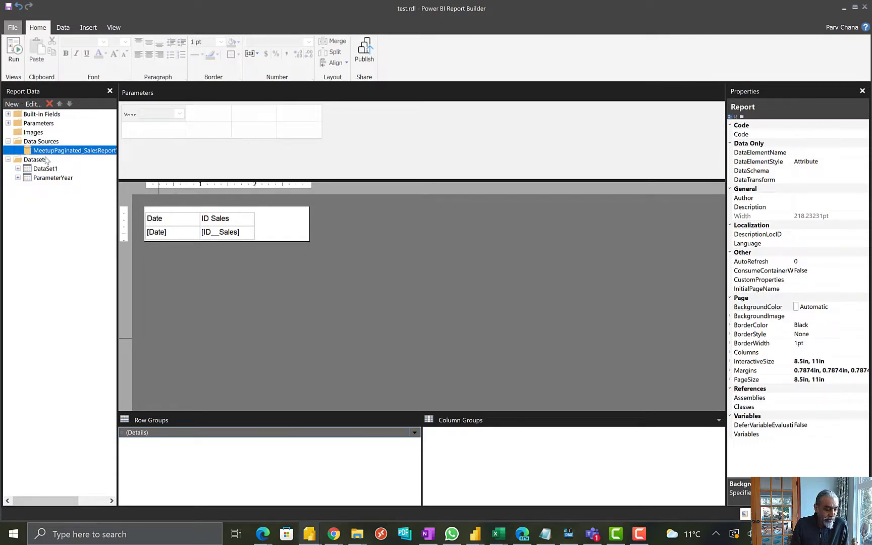
pyautogui.rightClick(43, 161)
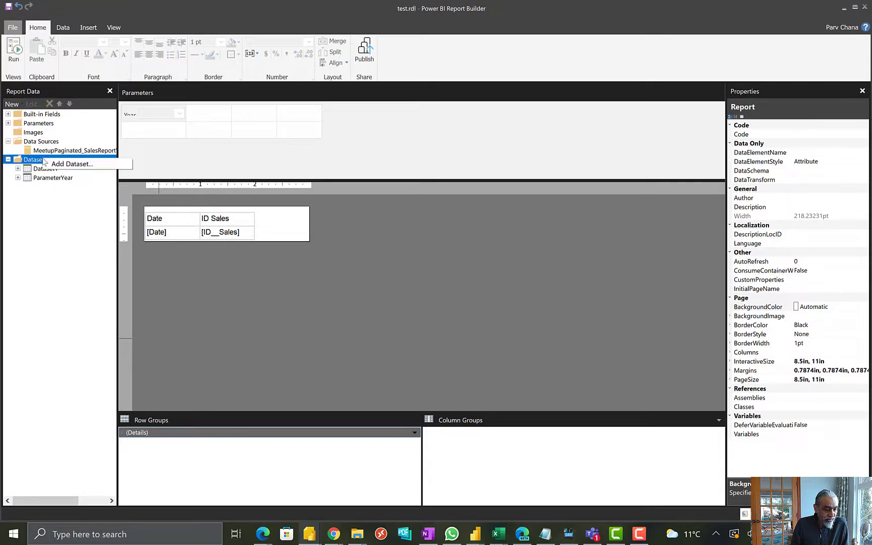
pyautogui.click(65, 164)
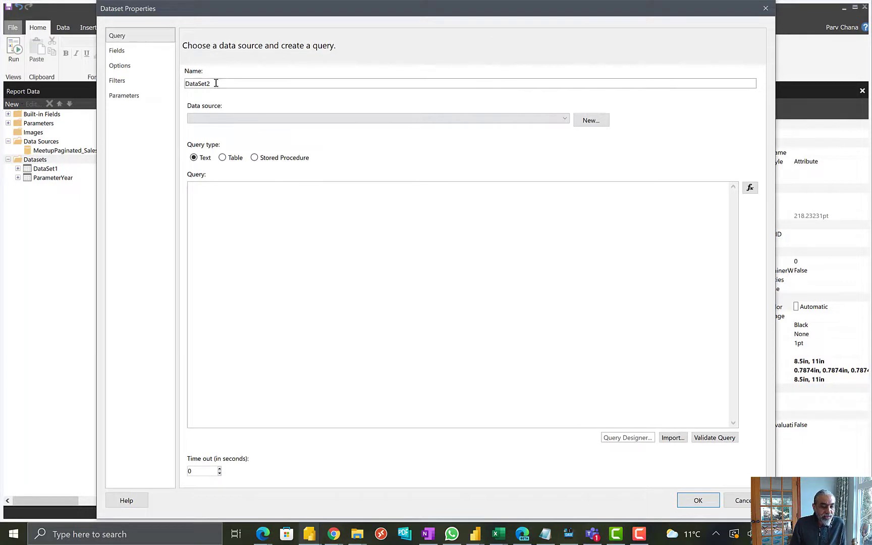
pyautogui.write('Salesbydate')
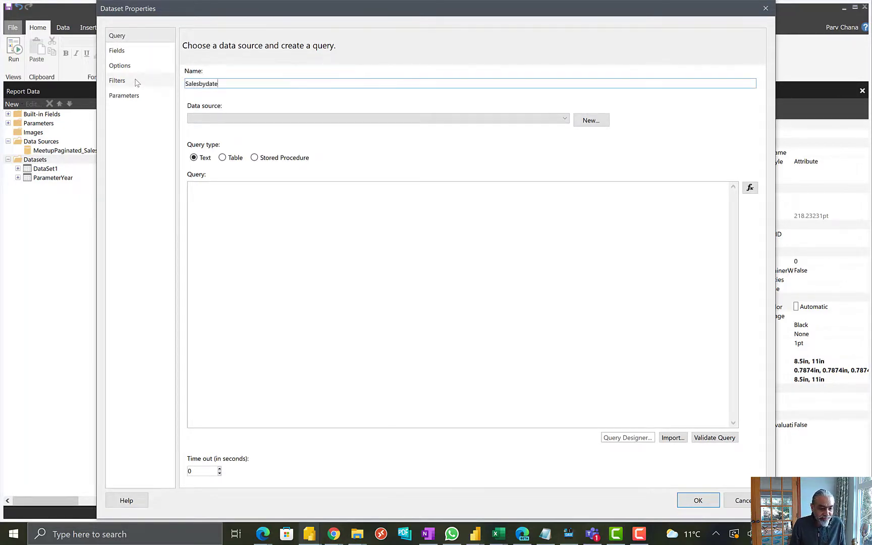
pyautogui.click(229, 119)
pyautogui.click(226, 131)
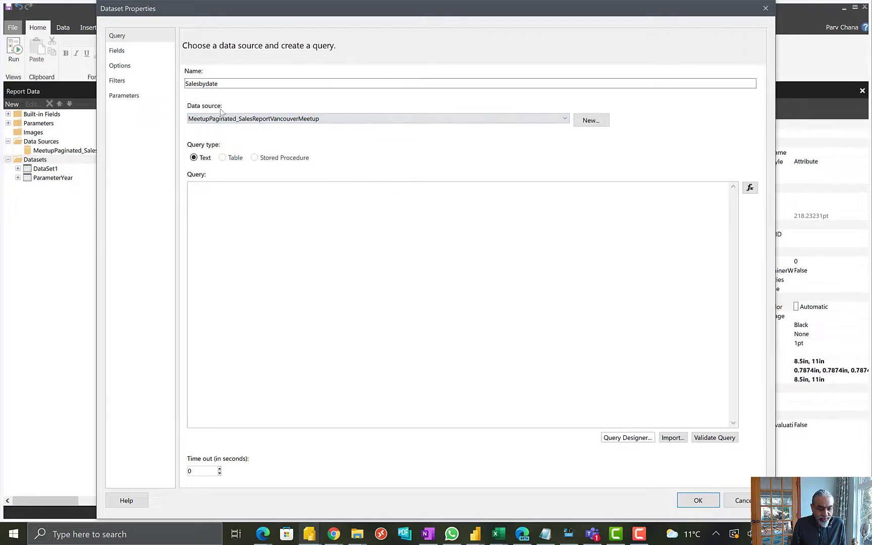
pyautogui.click(415, 202)
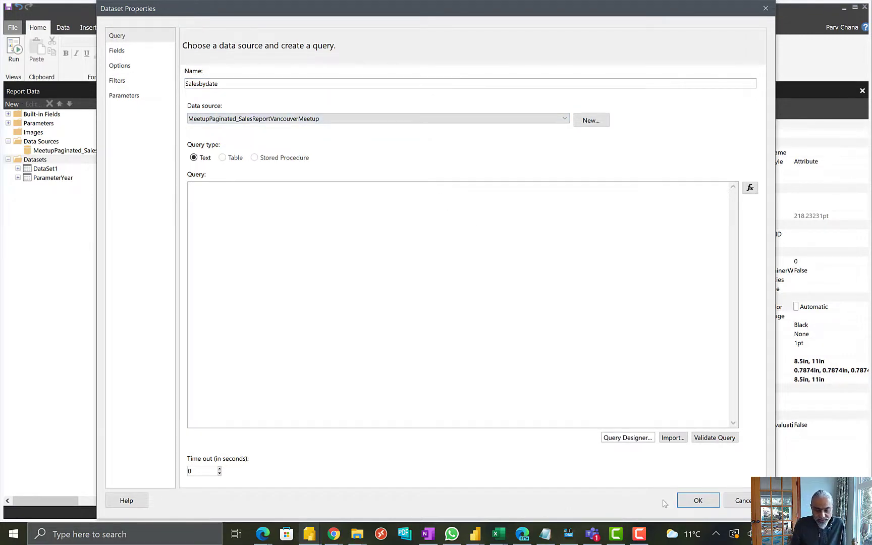
pyautogui.click(628, 438)
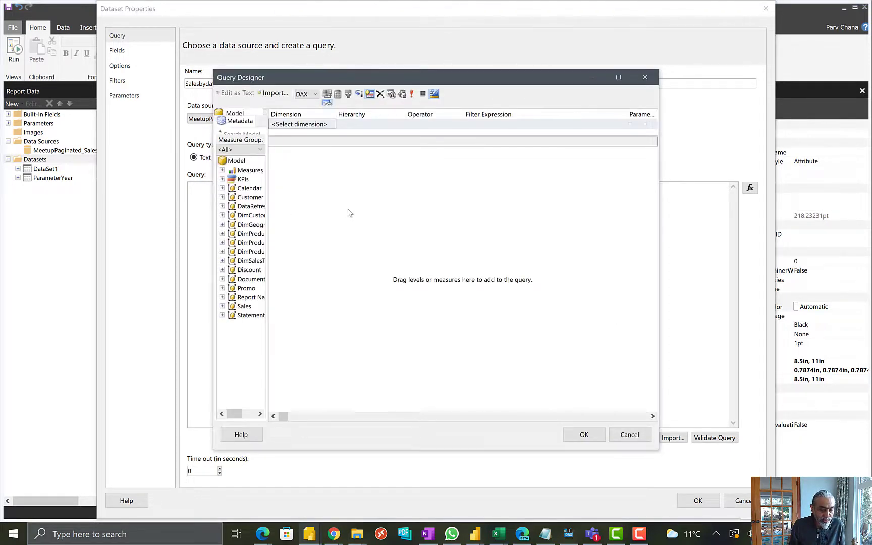
# Add the Calendar Date field and the $ Sales measure to the query design
pyautogui.click(257, 132)
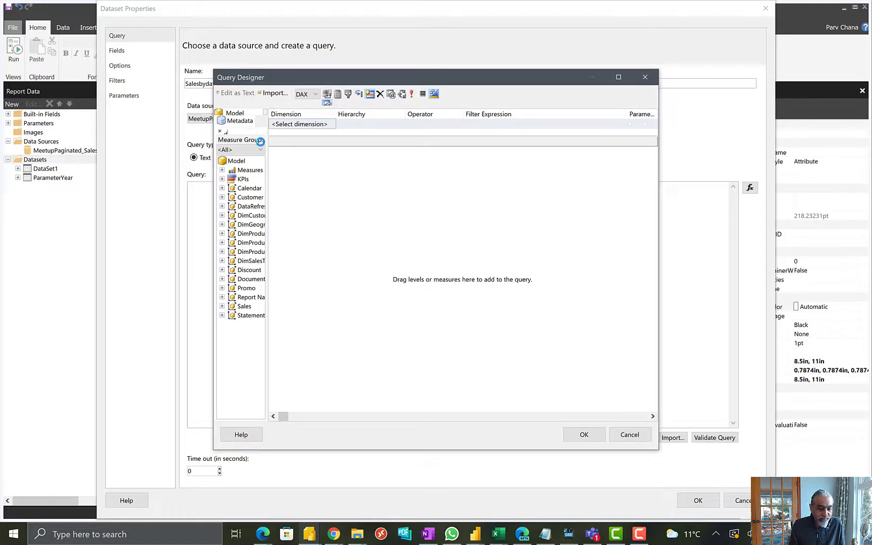
pyautogui.write('date')
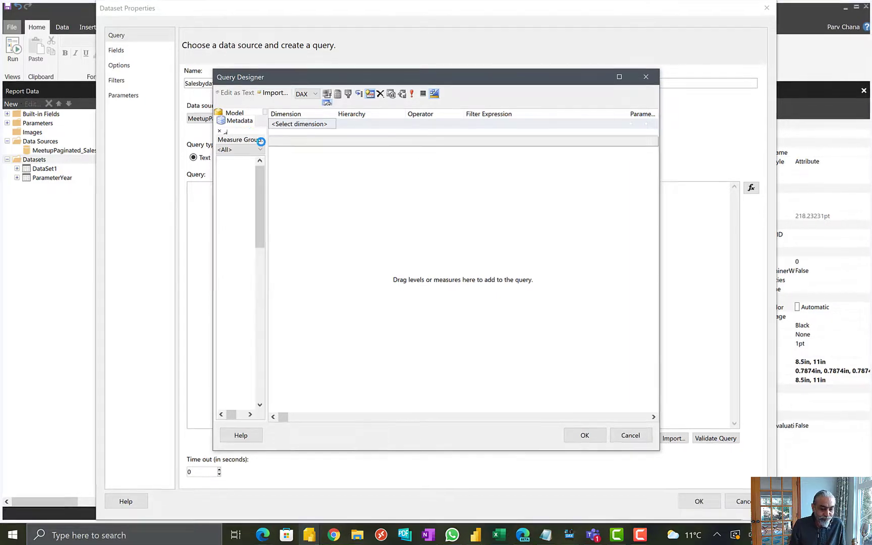
pyautogui.moveTo(159, 250); pyautogui.dragTo(333, 252)
pyautogui.doubleClick(121, 103)
pyautogui.write('$ Sal')
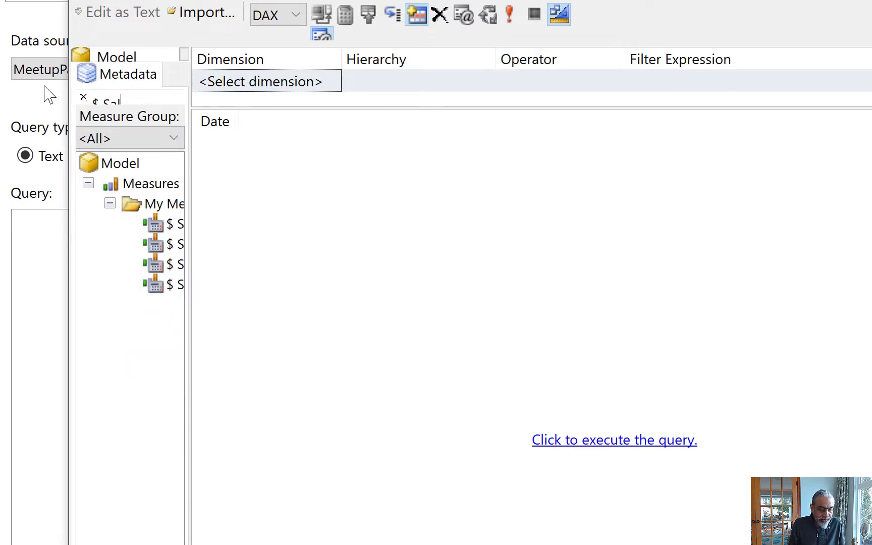
pyautogui.moveTo(174, 223); pyautogui.dragTo(435, 255)
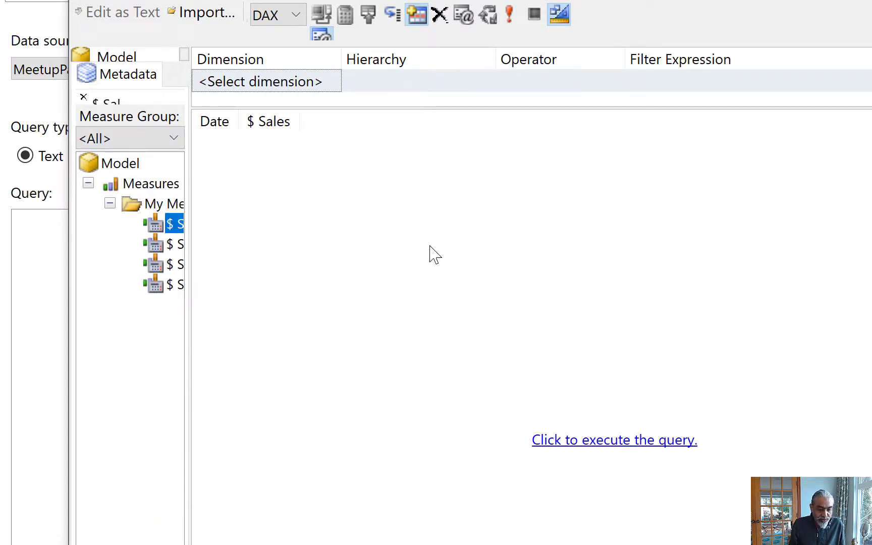
# Run the query to preview sales by date, widen the Date column, and accept it
pyautogui.click(655, 448)
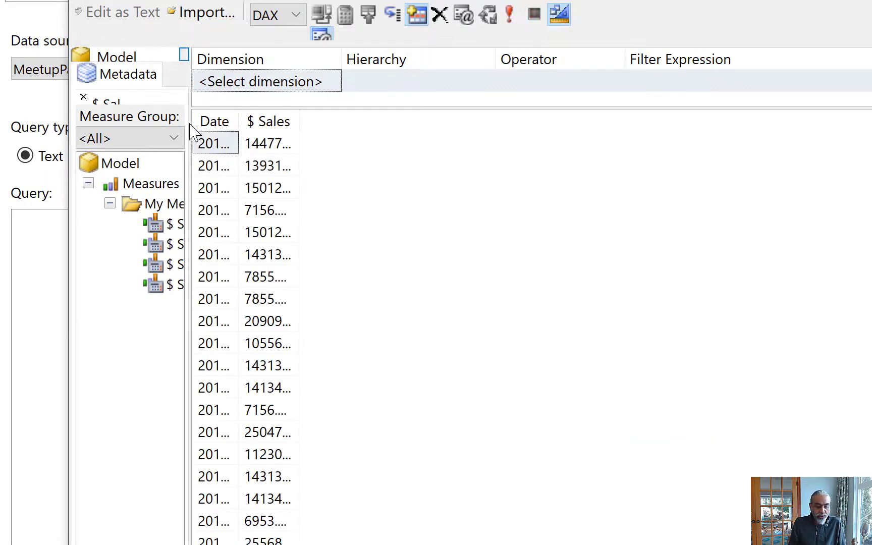
pyautogui.moveTo(239, 121); pyautogui.dragTo(314, 121)
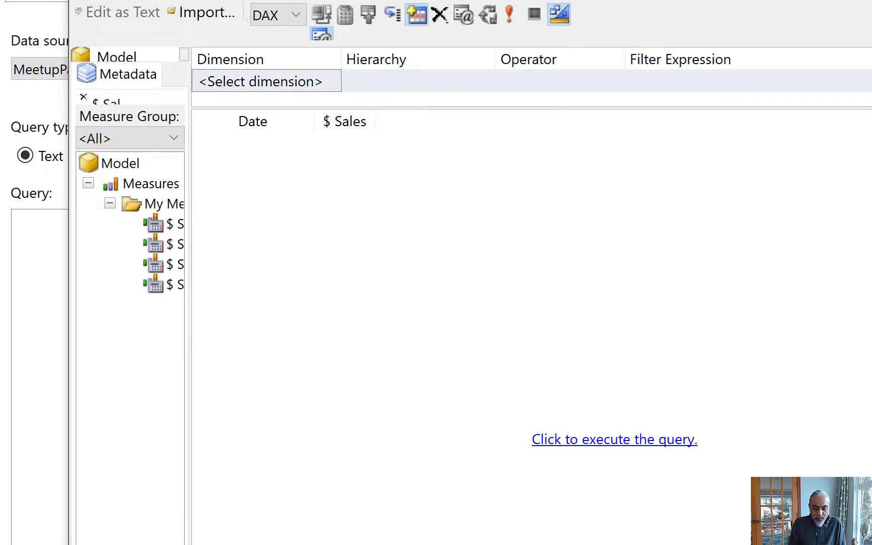
pyautogui.click(653, 537)
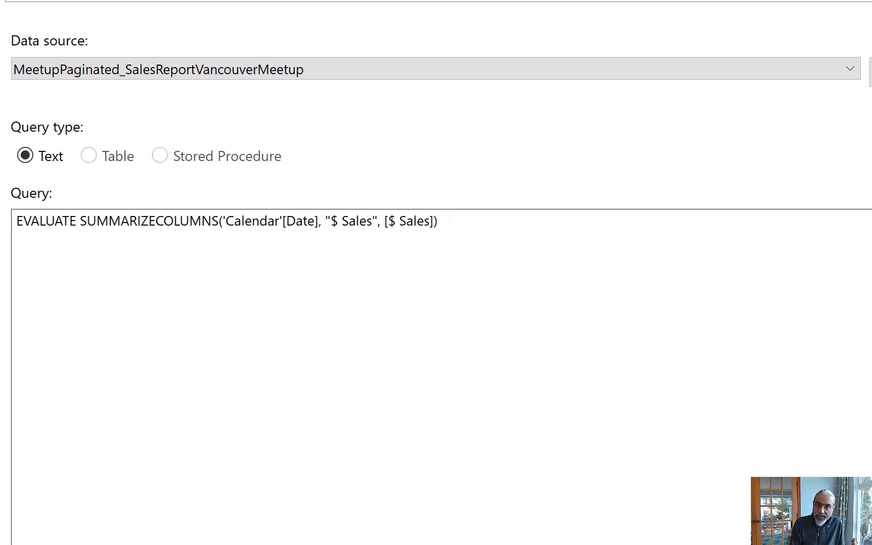
# Review the generated SUMMARIZECOLUMNS DAX query, then confirm the Salesbydate dataset
pyautogui.click(523, 248)
pyautogui.hotkey('ctrl', 'a')
pyautogui.click(101, 234)
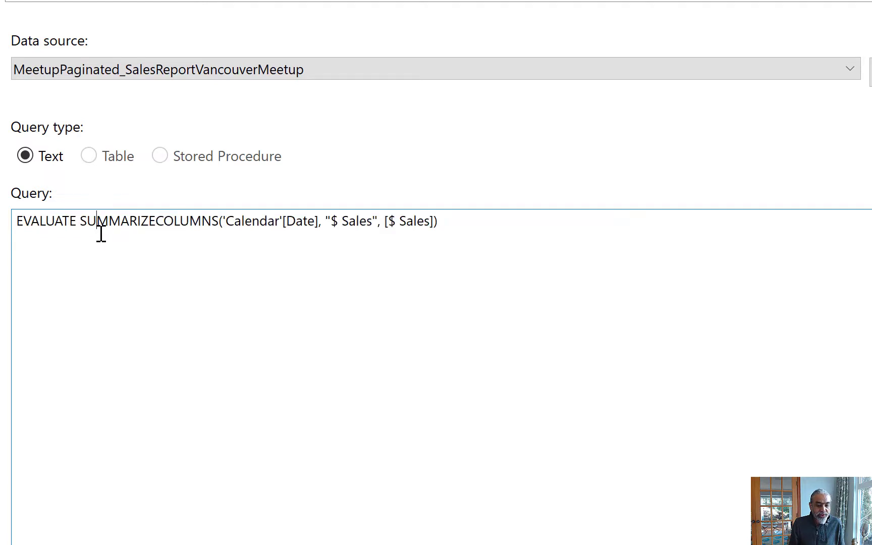
pyautogui.moveTo(86, 230); pyautogui.dragTo(268, 234)
pyautogui.click(305, 222)
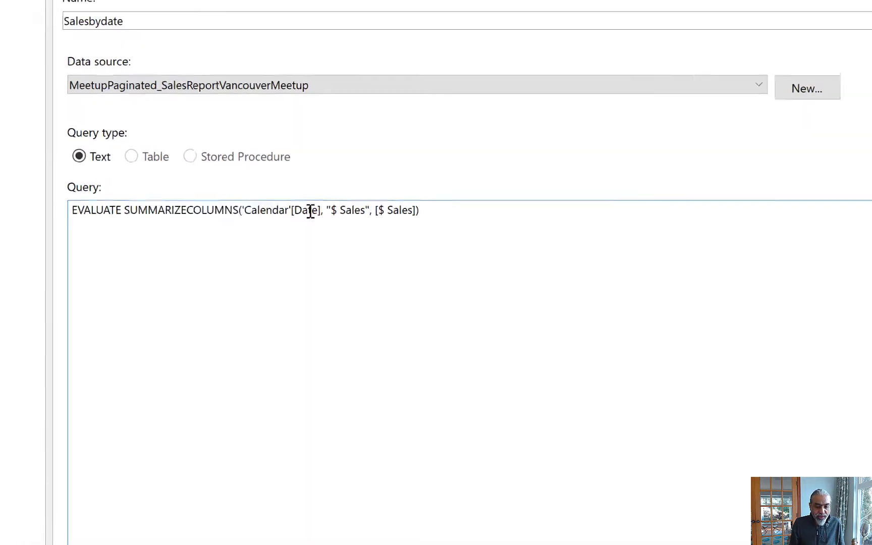
pyautogui.moveTo(338, 210); pyautogui.dragTo(412, 210)
pyautogui.press('Return')
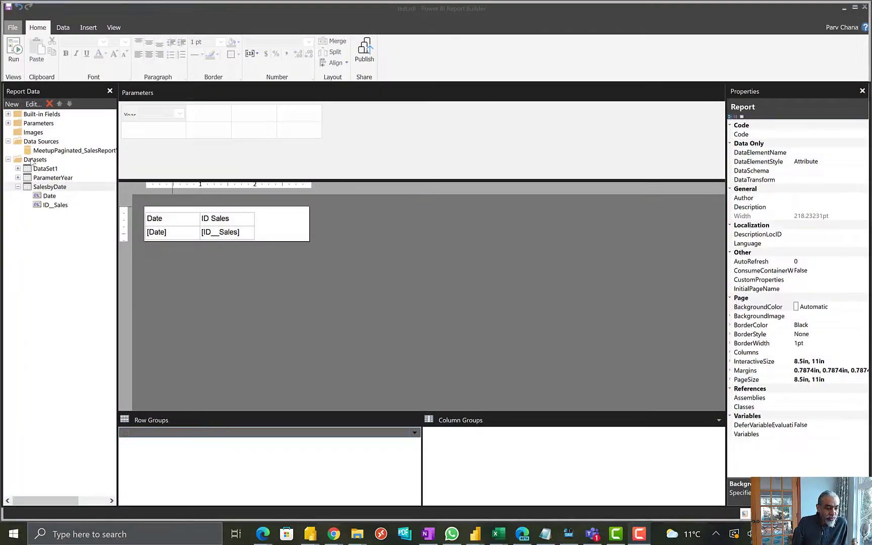
pyautogui.click(31, 160)
pyautogui.rightClick(31, 160)
pyautogui.click(56, 262)
pyautogui.rightClick(61, 180)
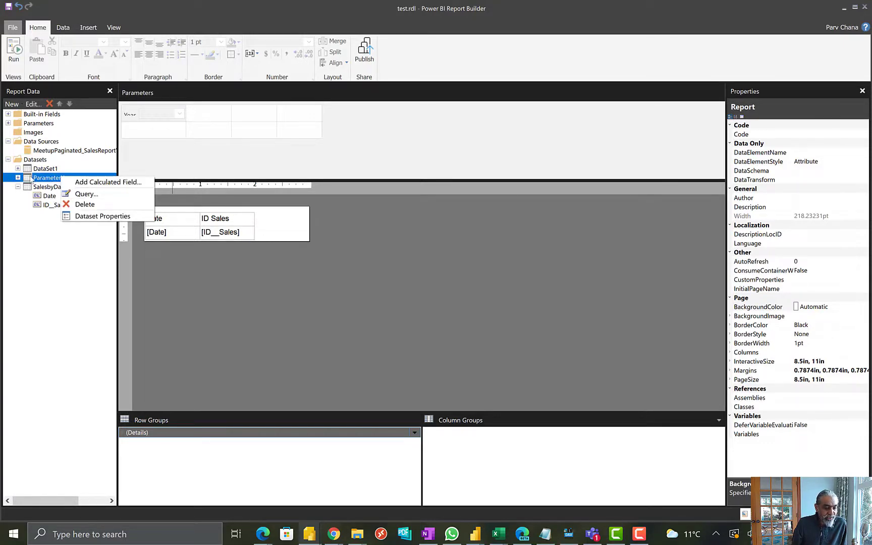
# Add a dataset named ParameterYear1 on the MeetupPaginated_SalesReportVancouverMeetup data source
pyautogui.rightClick(41, 161)
pyautogui.click(63, 166)
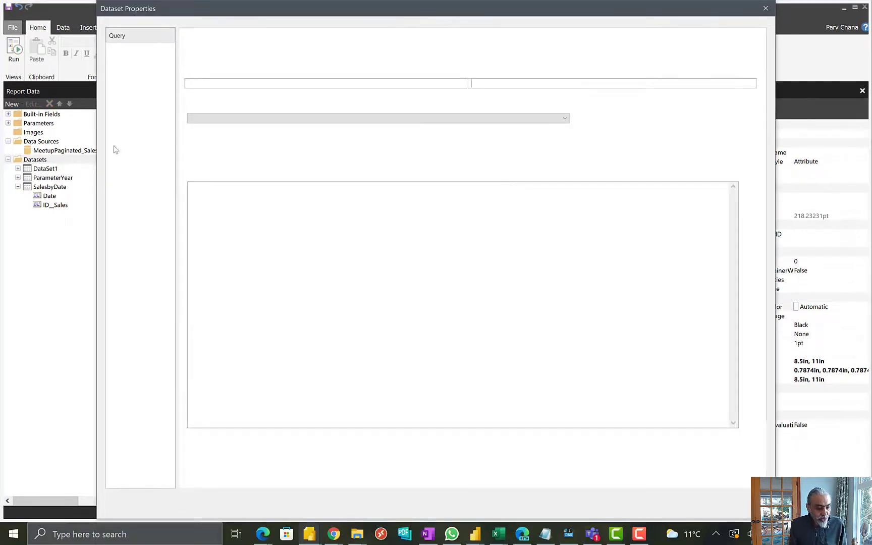
pyautogui.click(262, 83)
pyautogui.moveTo(262, 83); pyautogui.dragTo(145, 82)
pyautogui.write('Parameter')
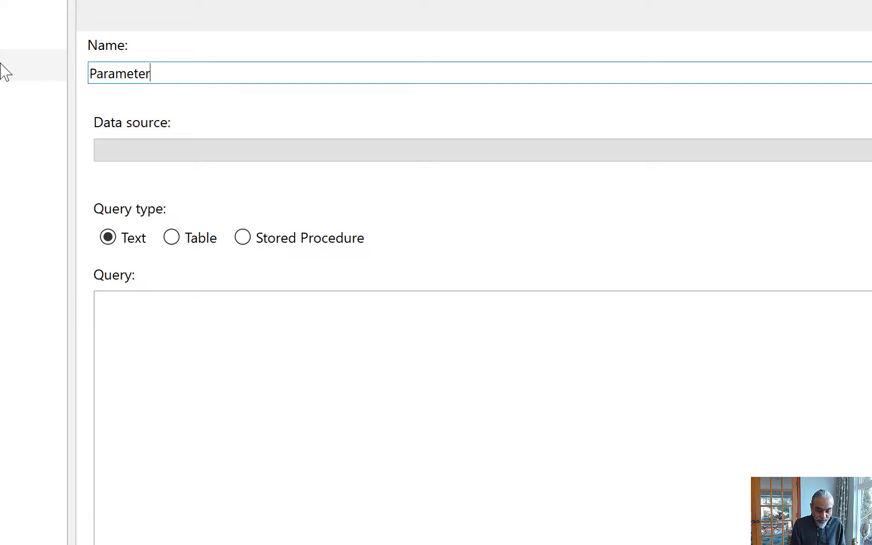
pyautogui.write('Year1')
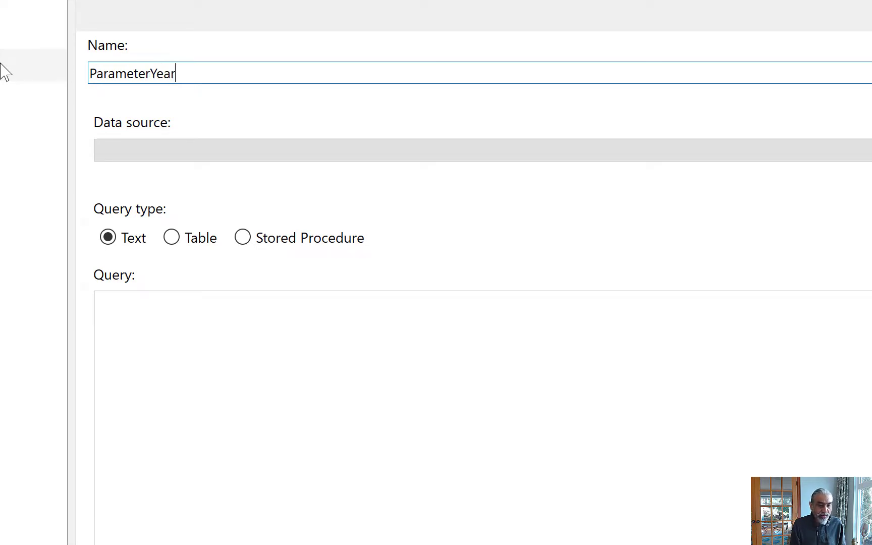
pyautogui.click(232, 150)
pyautogui.click(227, 174)
pyautogui.click(239, 421)
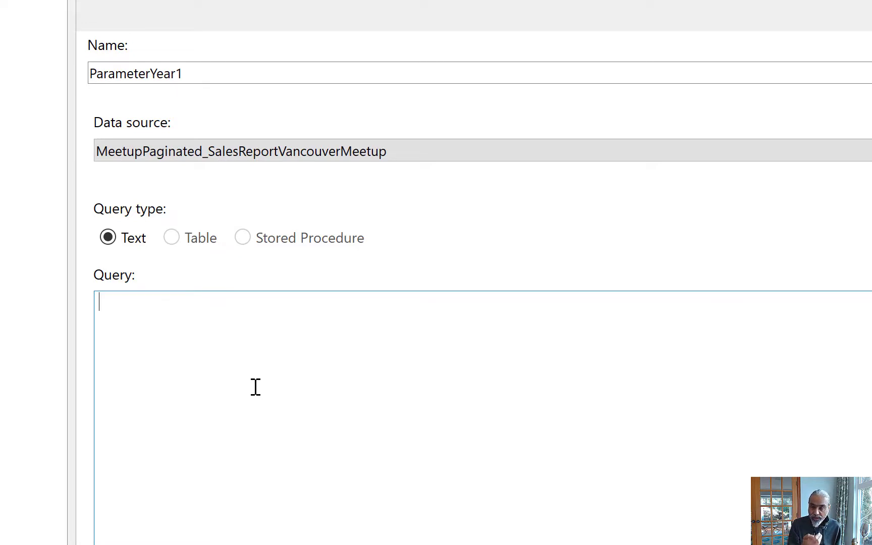
# Start the query with EVALUATE UNION over SELECTCOLUMNS of 'Calendar'[Year] as Year and Year Value
pyautogui.write('EVALUATE ')
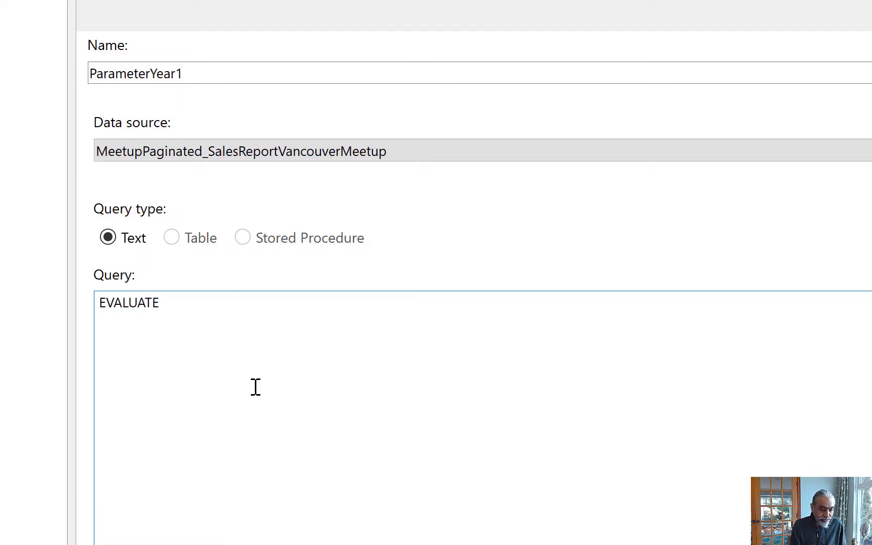
pyautogui.write('U')
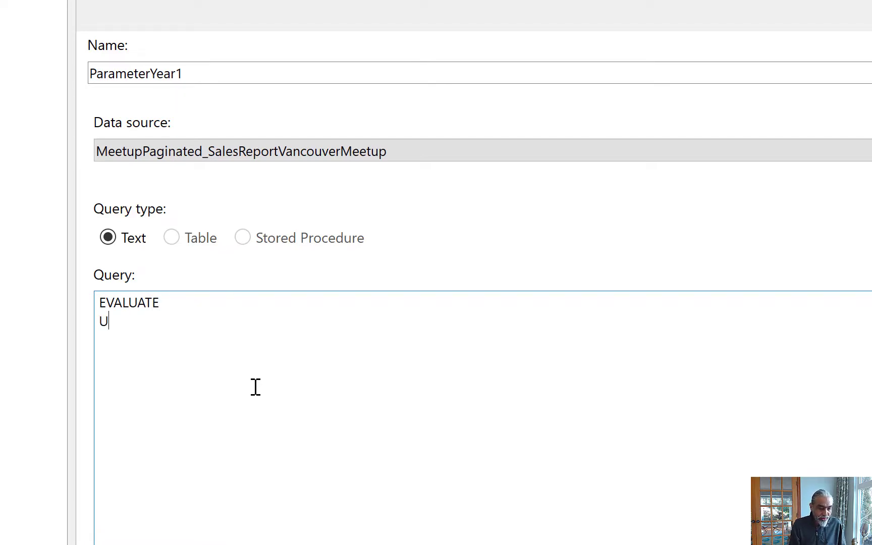
pyautogui.write('NION (')
pyautogui.press('Return')
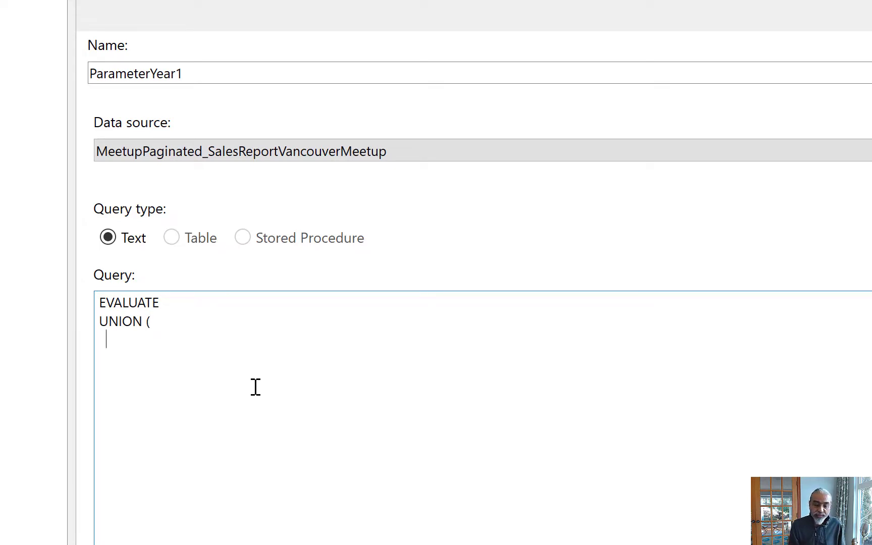
pyautogui.write('SELECTCOL')
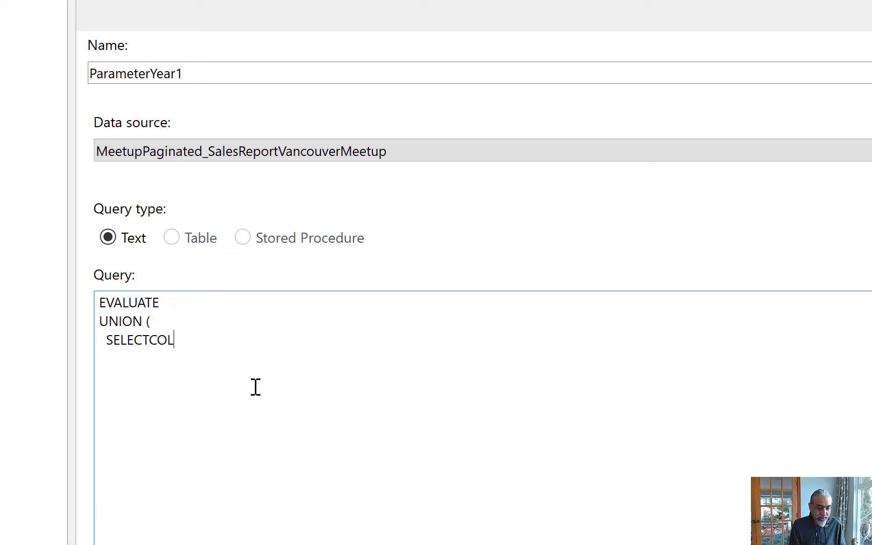
pyautogui.write('UMNS (')
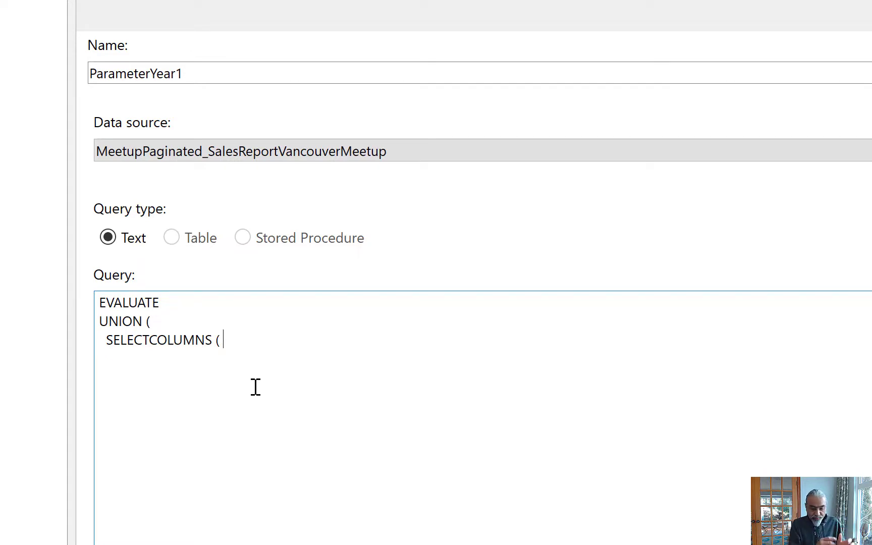
pyautogui.write('VALUES ( ')
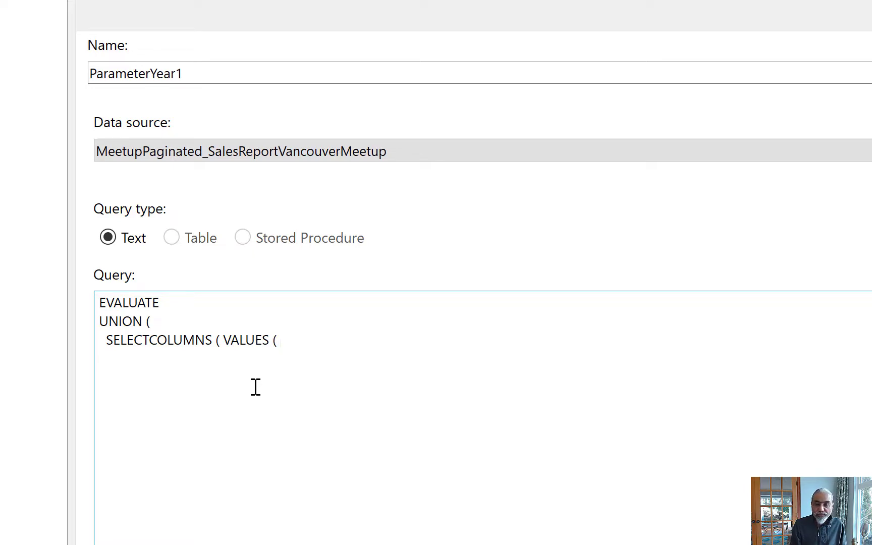
pyautogui.write("'Ca")
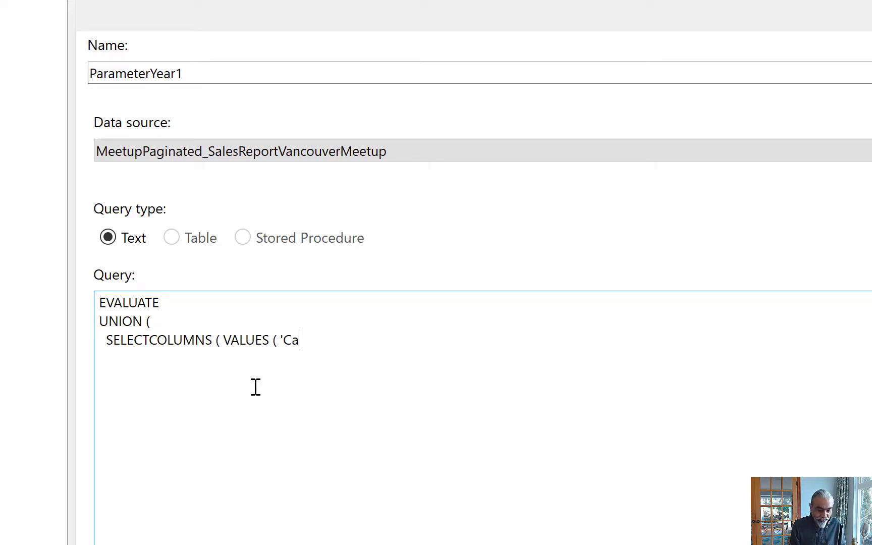
pyautogui.write("lendar'[Year] )")
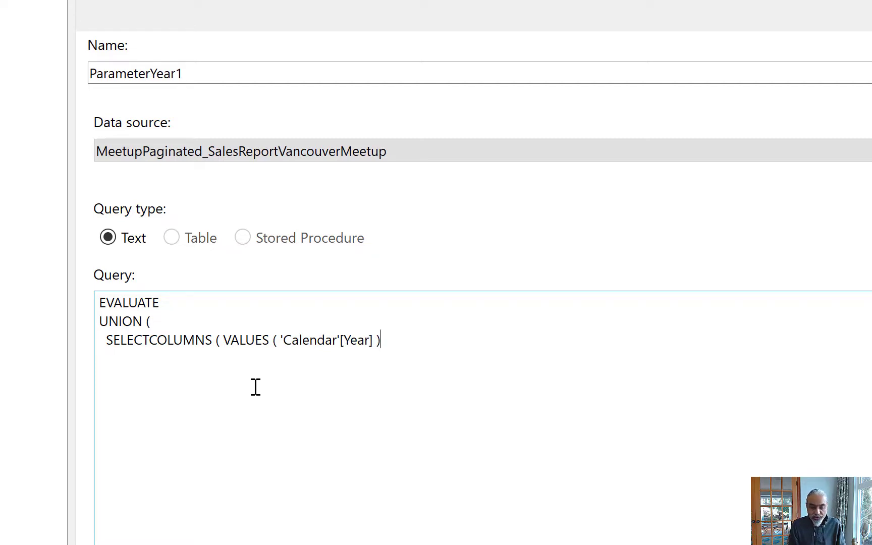
pyautogui.write(',')
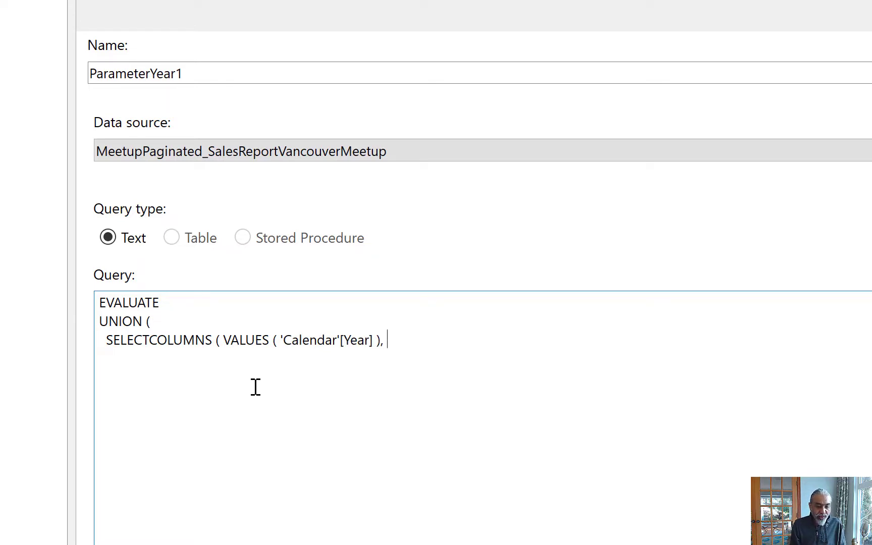
pyautogui.write(' "Year",')
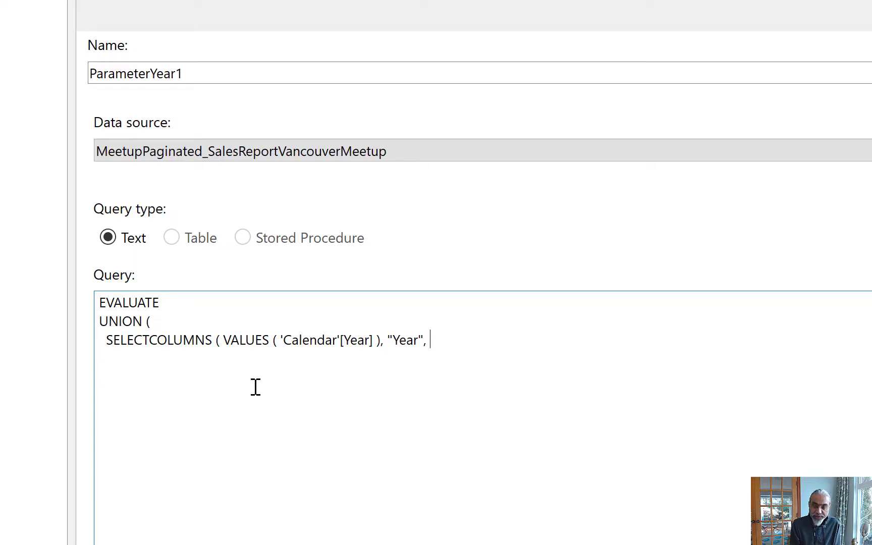
pyautogui.write('[Year], "')
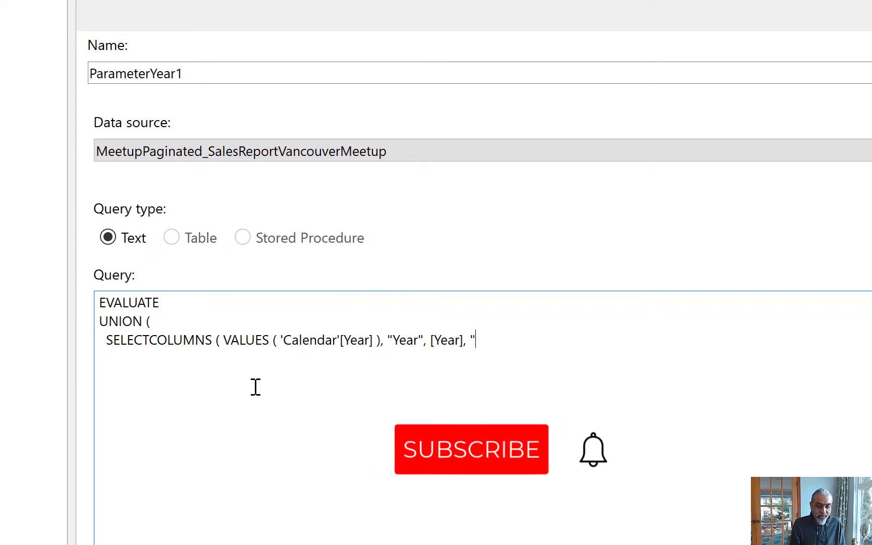
pyautogui.write('Year Value')
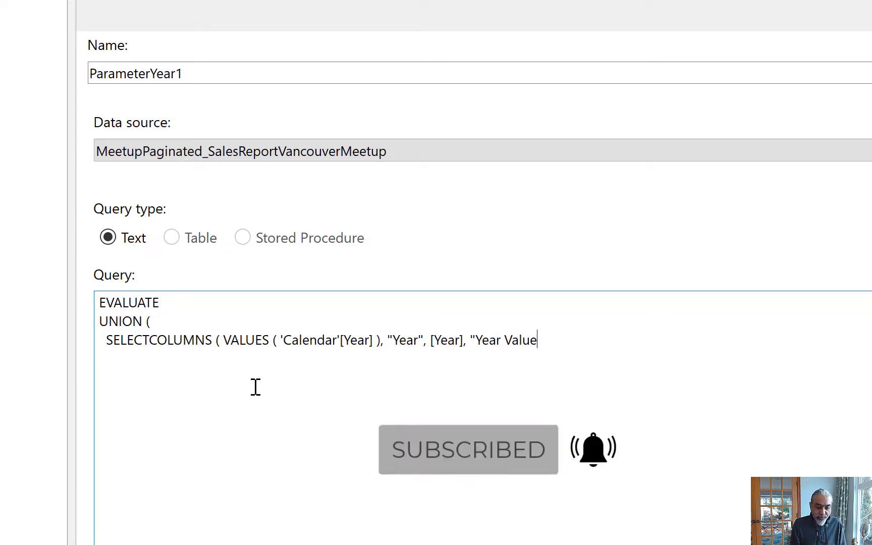
pyautogui.write('", [Year" ')
pyautogui.write(')')
pyautogui.press('BackSpace')
pyautogui.press('BackSpace')
pyautogui.write('] )')
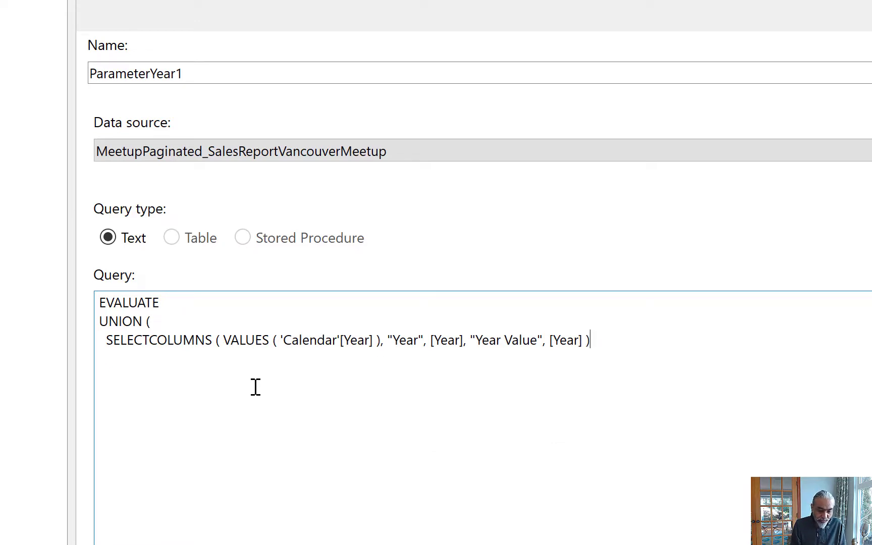
pyautogui.write(',')
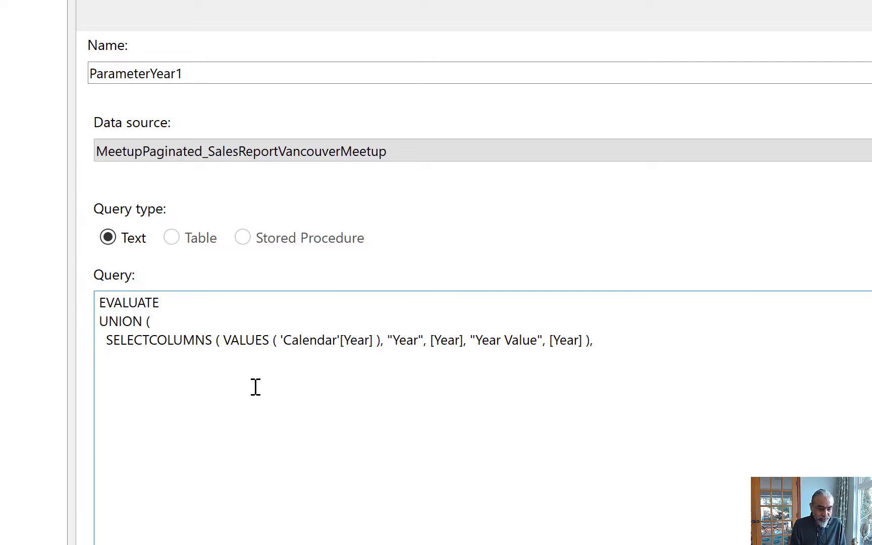
pyautogui.press('Return')
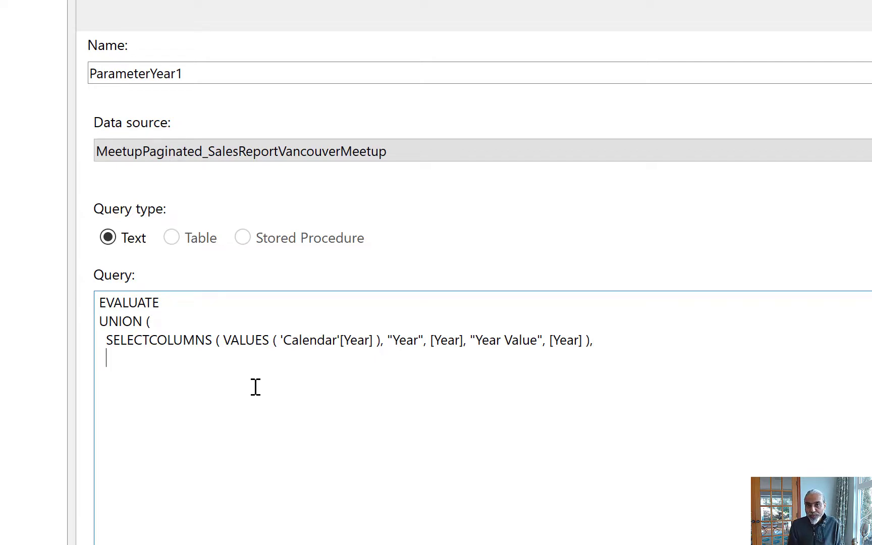
# Add a ROW("Year", "ALL", "Year Value", -1) line and ORDER BY [Year Value]
pyautogui.write('ROW ( ')
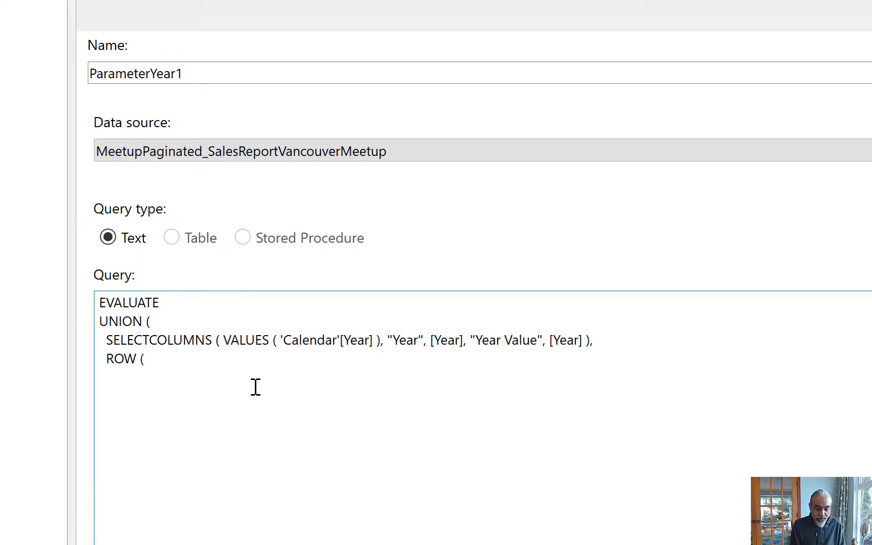
pyautogui.write('"Year", [')
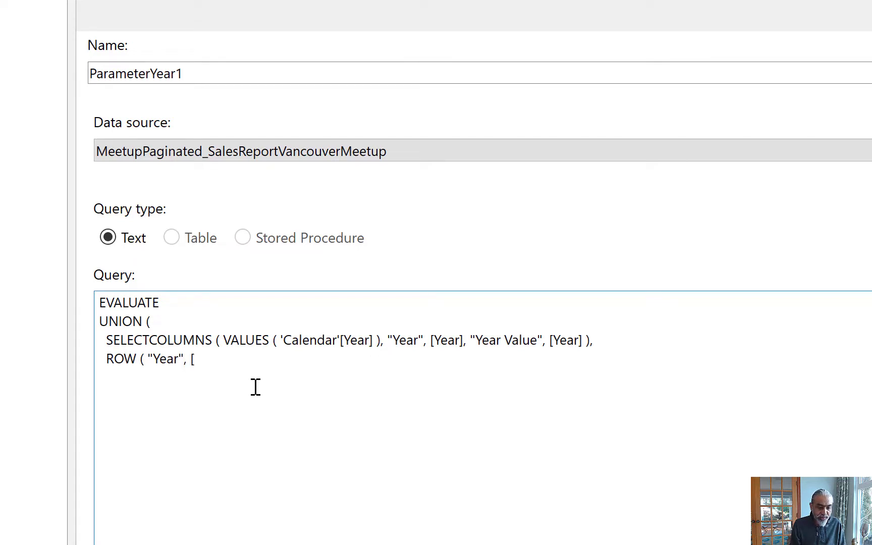
pyautogui.write('ALL')
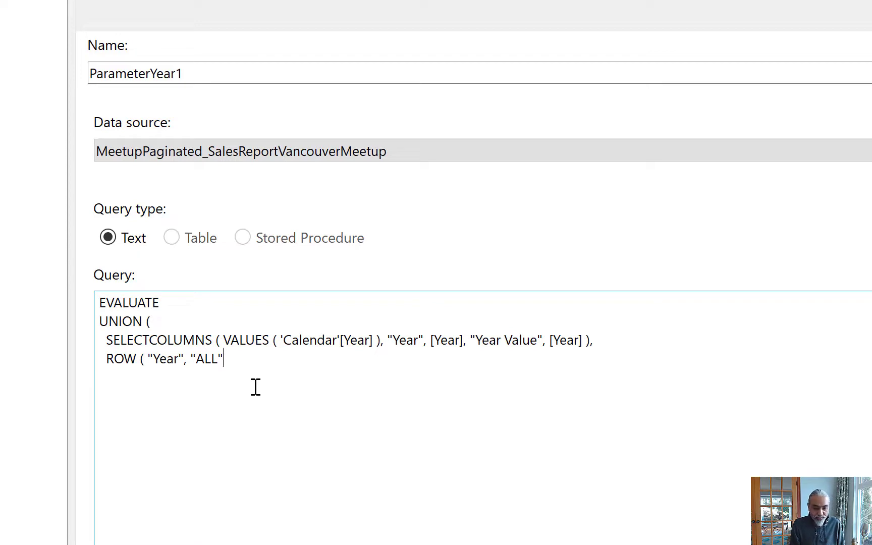
pyautogui.write('", "Year ')
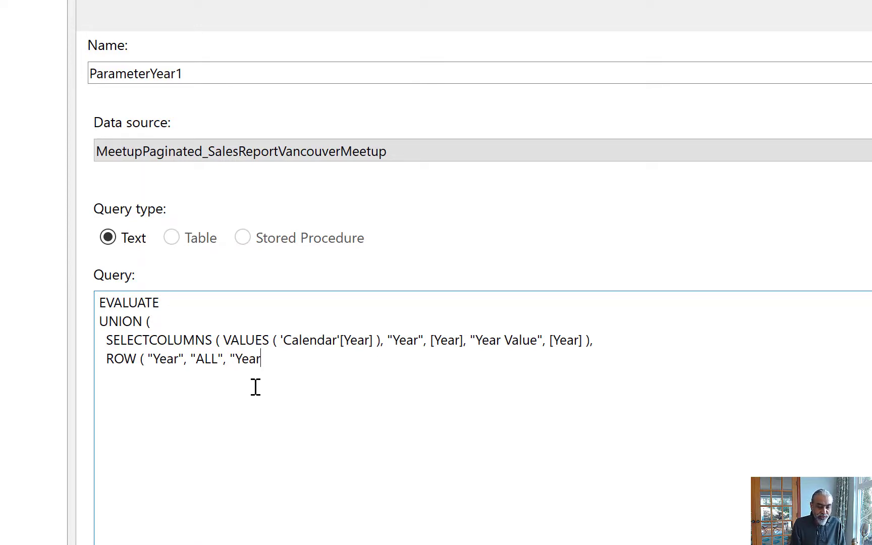
pyautogui.write('Value"')
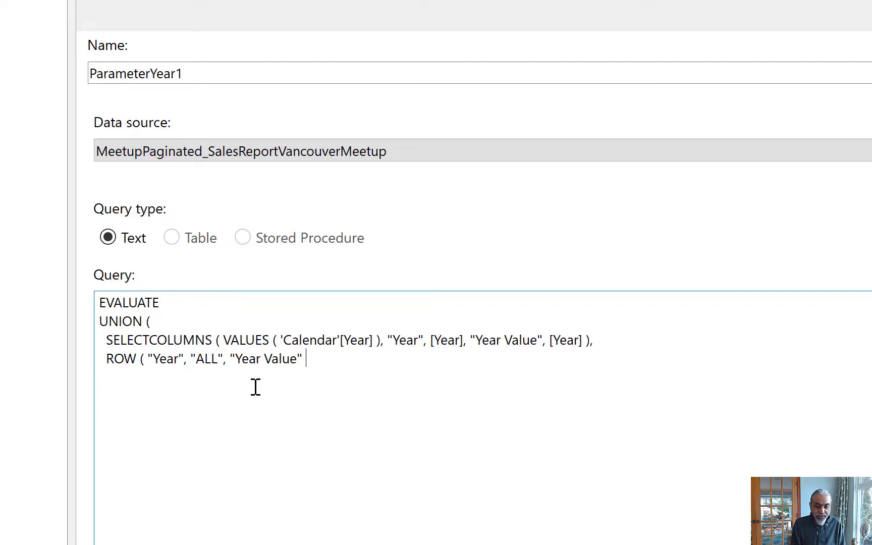
pyautogui.write(' .')
pyautogui.press('BackSpace')
pyautogui.write(', -1')
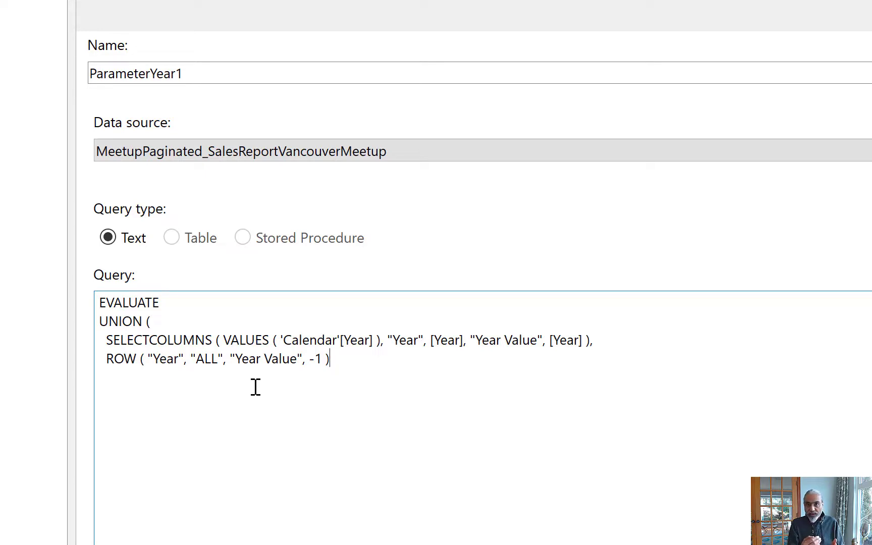
pyautogui.press('Return')
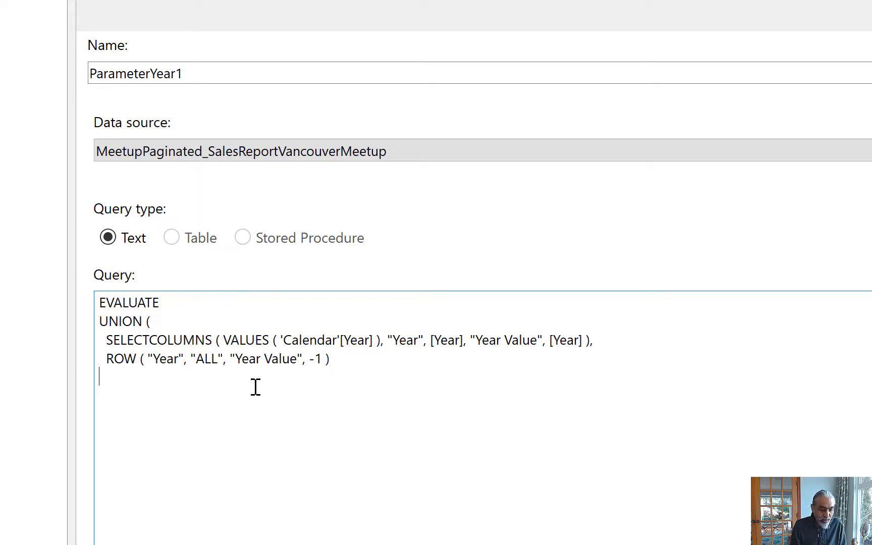
pyautogui.write('ORDER BY ')
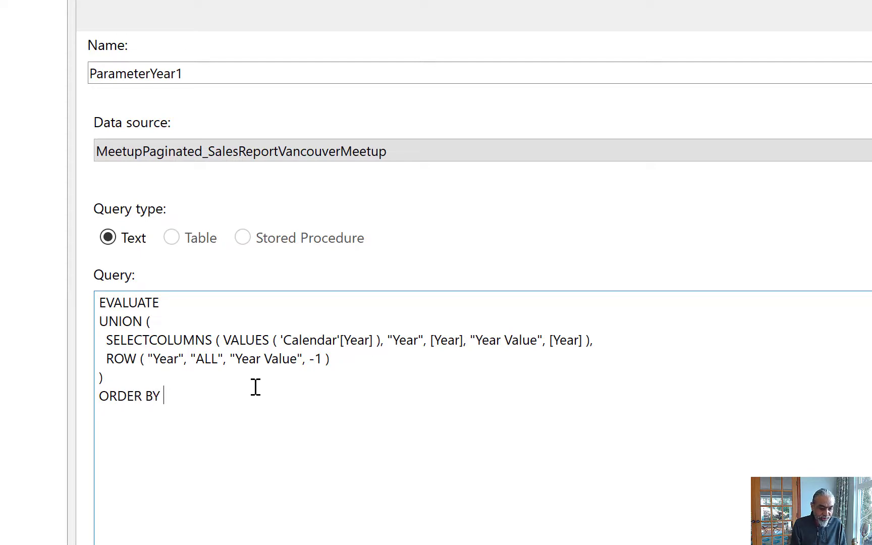
pyautogui.write('[Year')
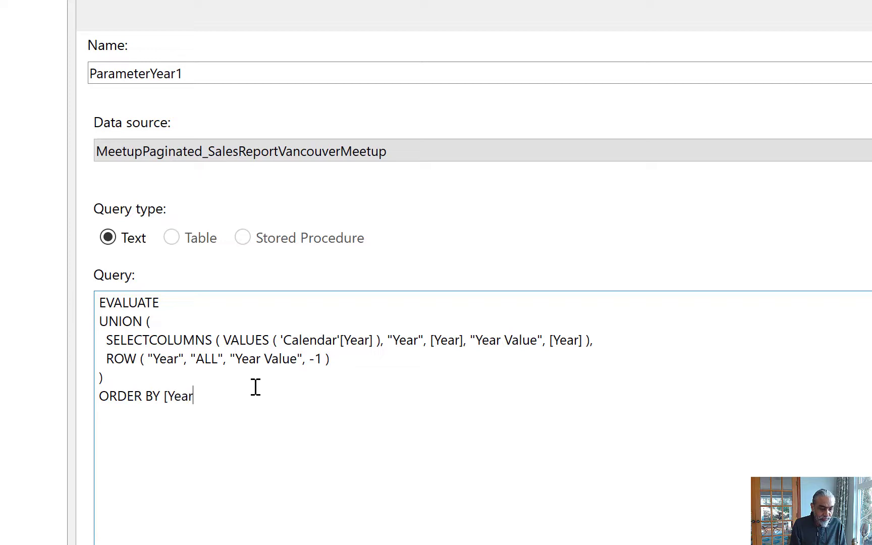
pyautogui.write(' Value]')
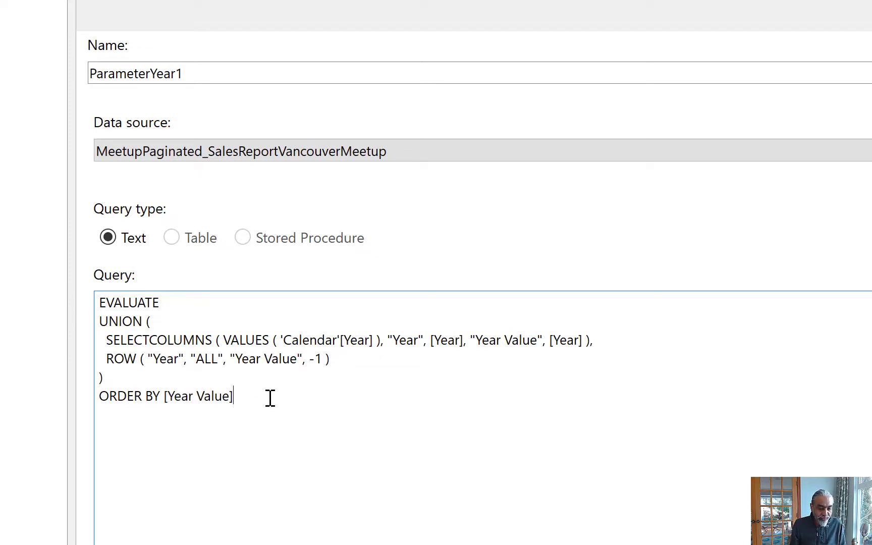
# Copy the whole query to the clipboard and save the ParameterYear1 dataset
pyautogui.hotkey('ctrl', 'a')
pyautogui.hotkey('ctrl', 'x')
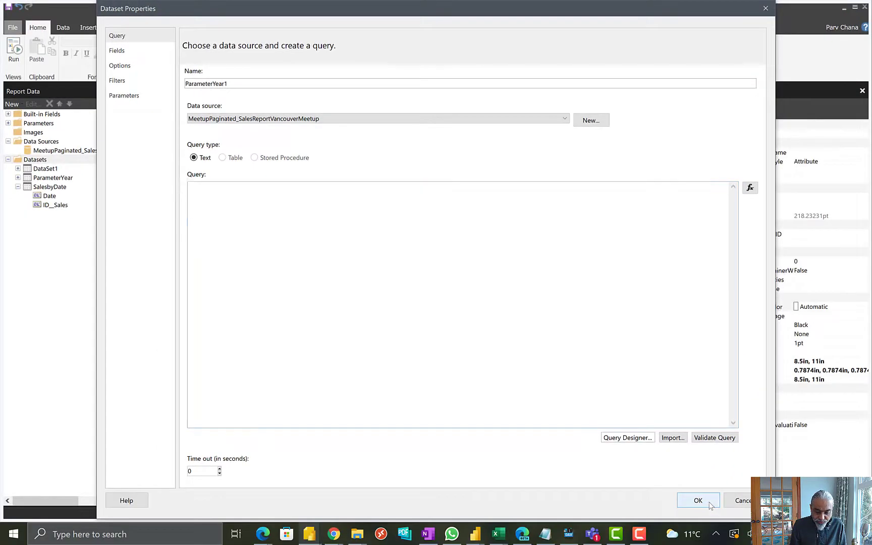
pyautogui.hotkey('ctrl', 'v')
pyautogui.click(698, 500)
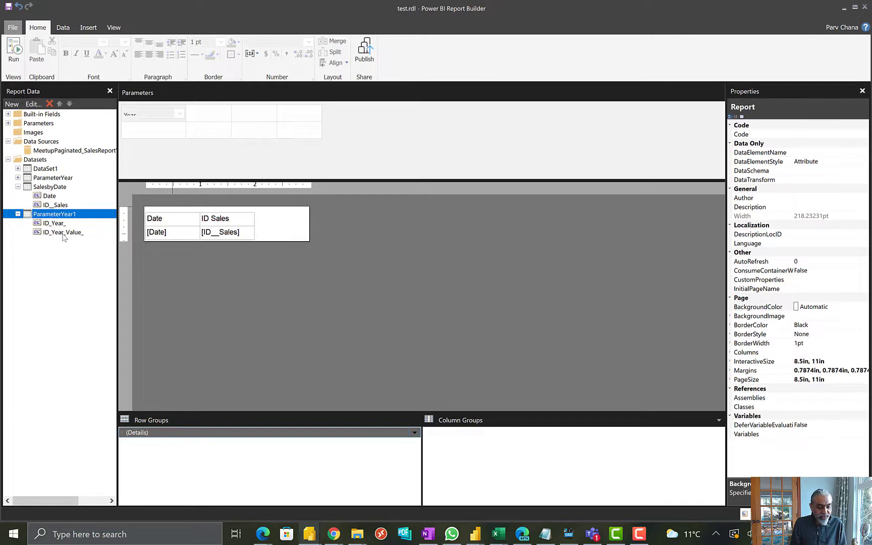
# Expand Parameters in the Report Data pane and add a new report parameter
pyautogui.click(8, 123)
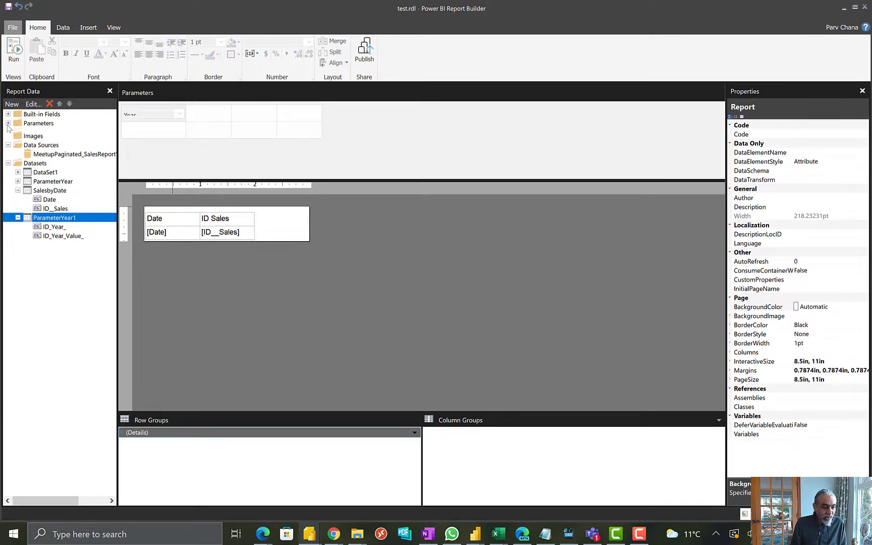
pyautogui.rightClick(44, 126)
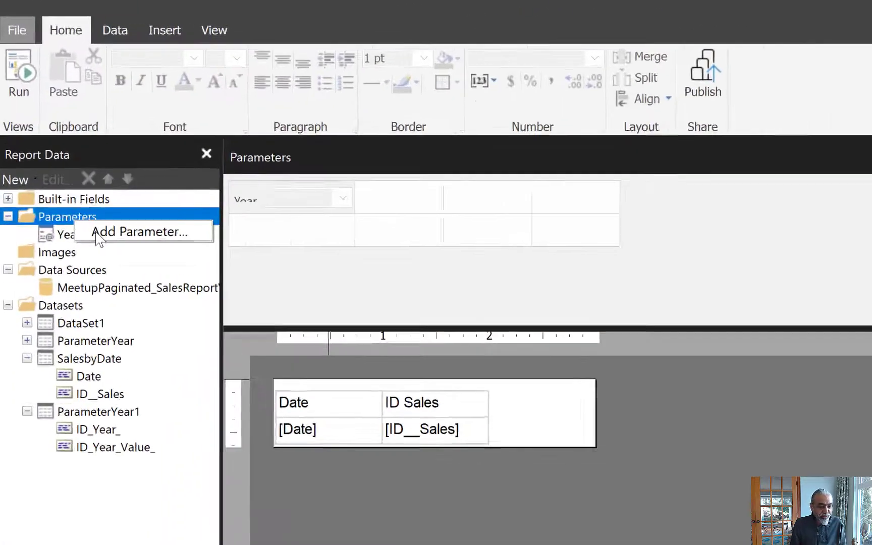
pyautogui.click(53, 132)
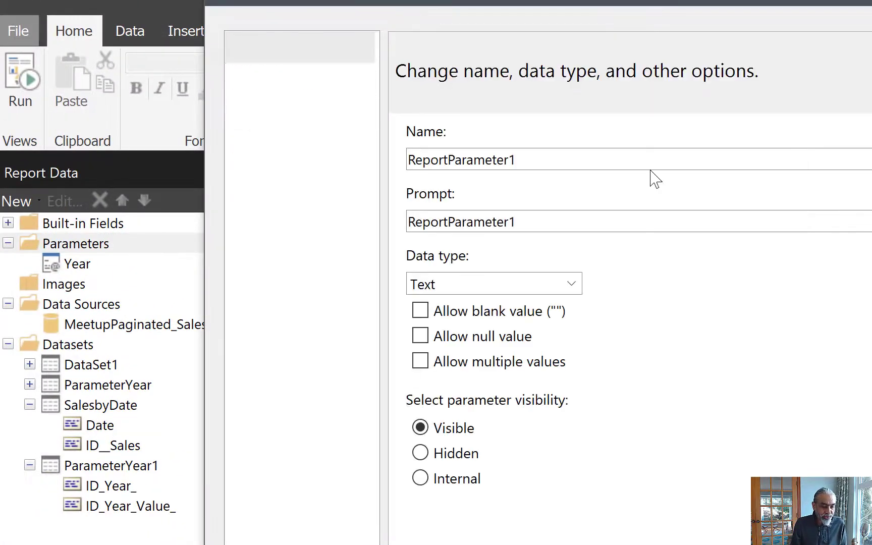
# Name the parameter Year1 with the prompt Year
pyautogui.write('Year1')
pyautogui.moveTo(570, 228); pyautogui.dragTo(194, 212)
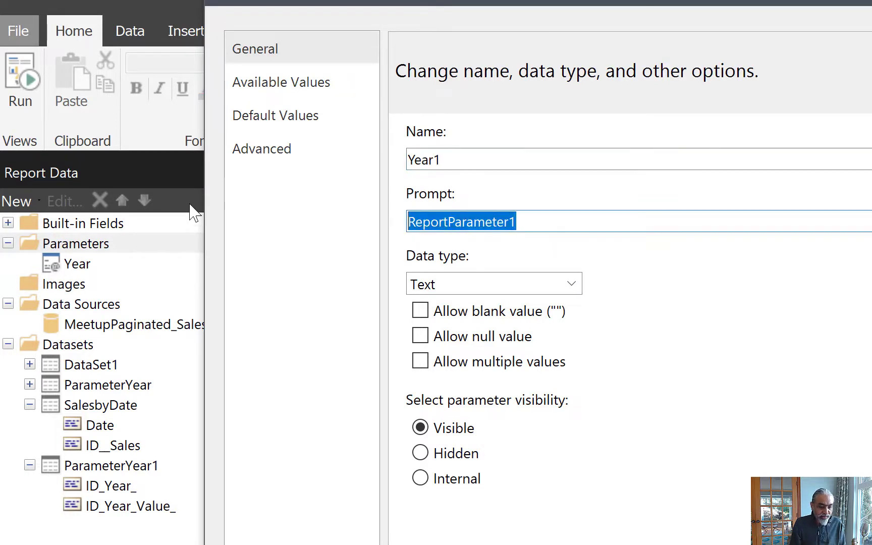
pyautogui.write('Year')
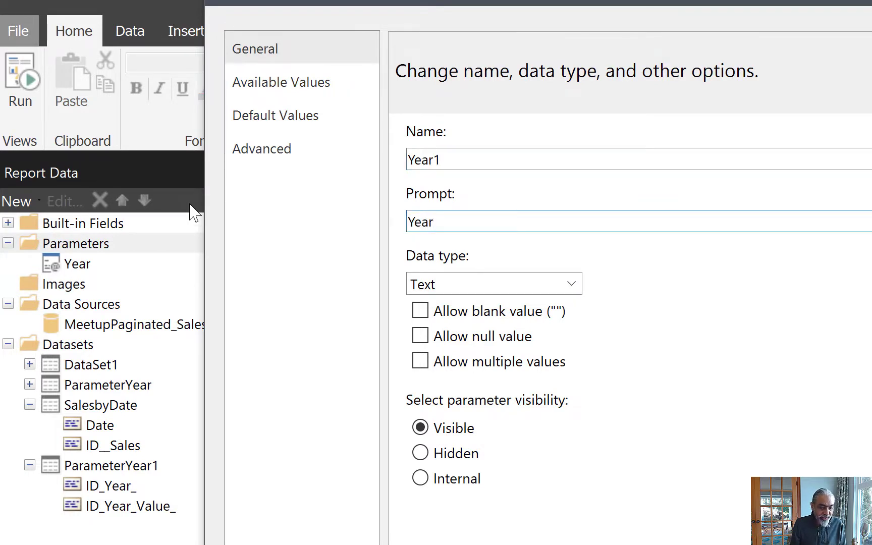
# Source its values from ParameterYear1, value ID_Year_Value_, label ID_Year_, and save it
pyautogui.click(321, 92)
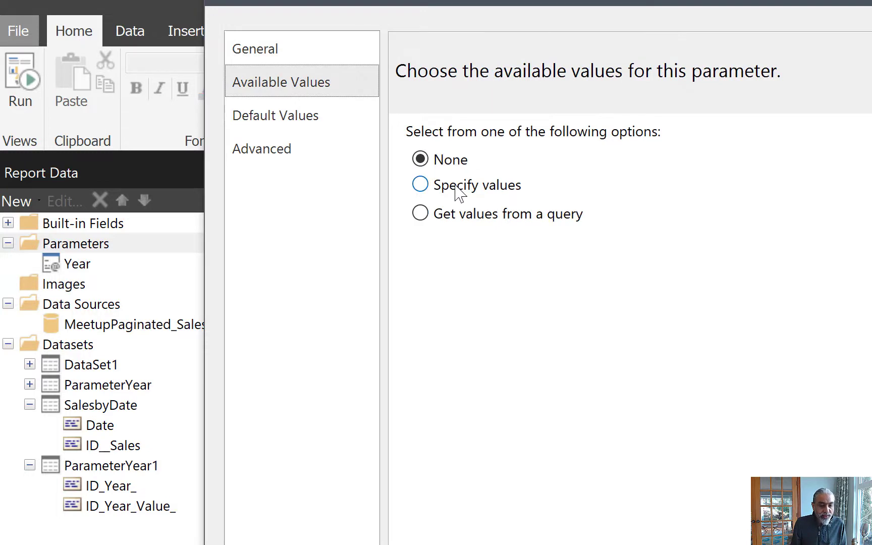
pyautogui.click(479, 221)
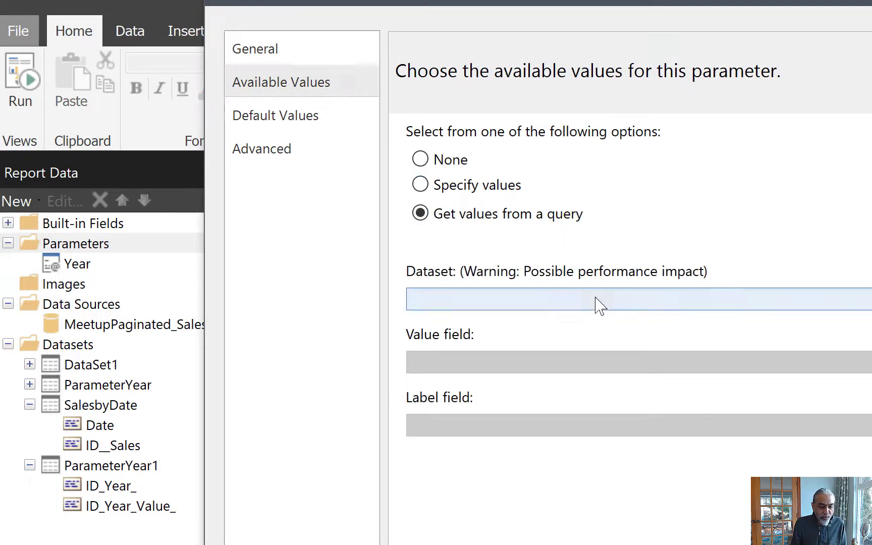
pyautogui.click(600, 302)
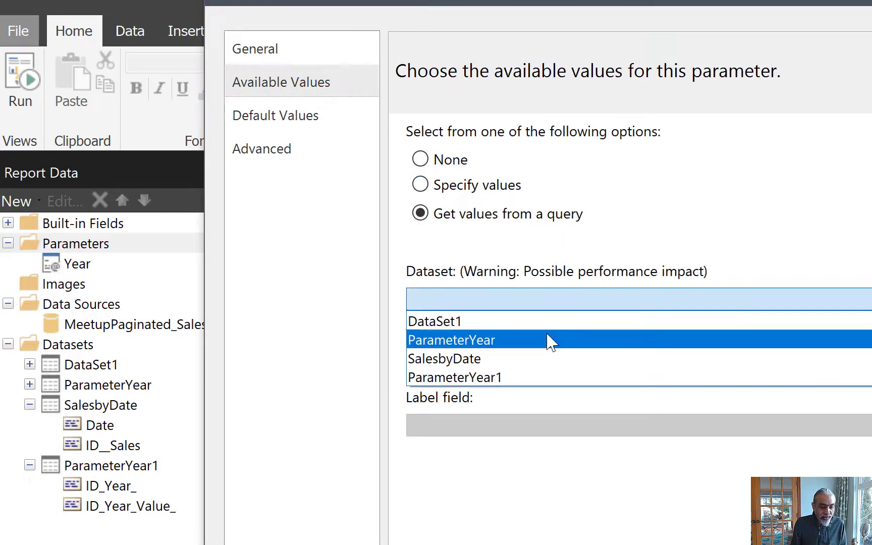
pyautogui.click(498, 378)
pyautogui.click(504, 363)
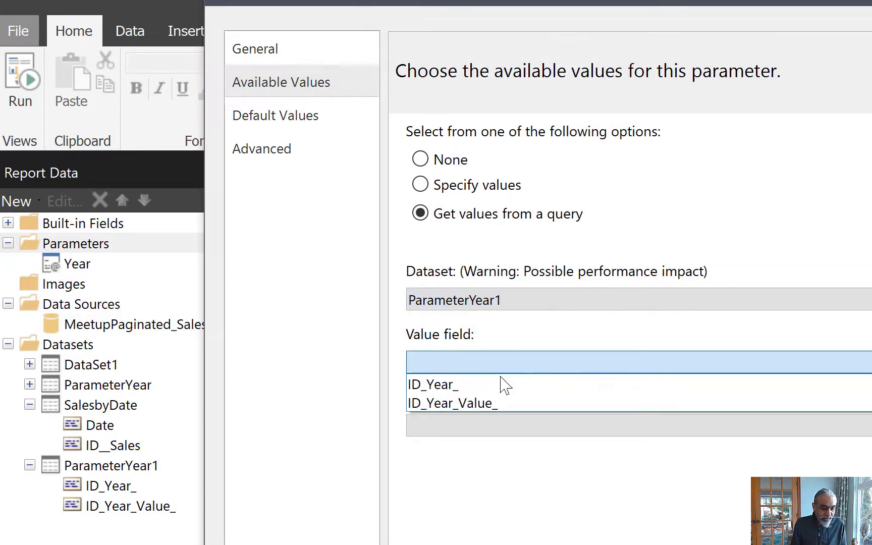
pyautogui.click(475, 404)
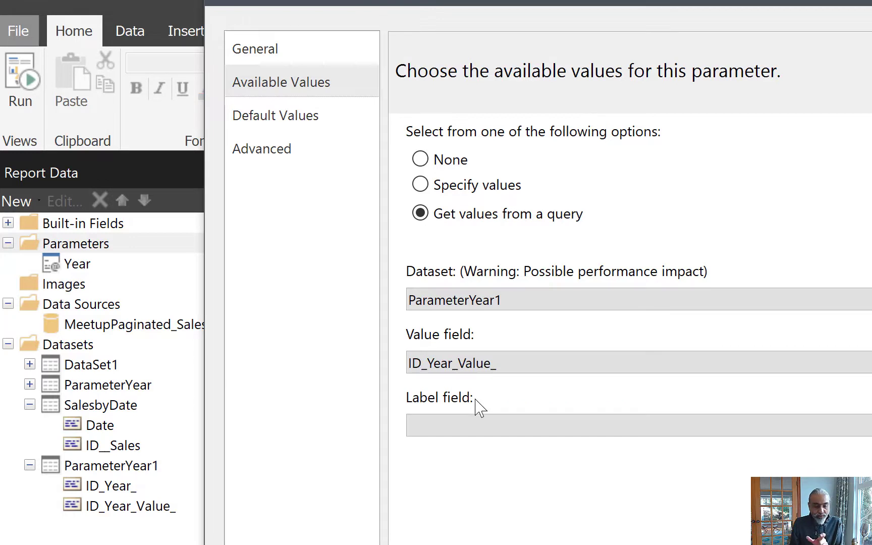
pyautogui.click(493, 426)
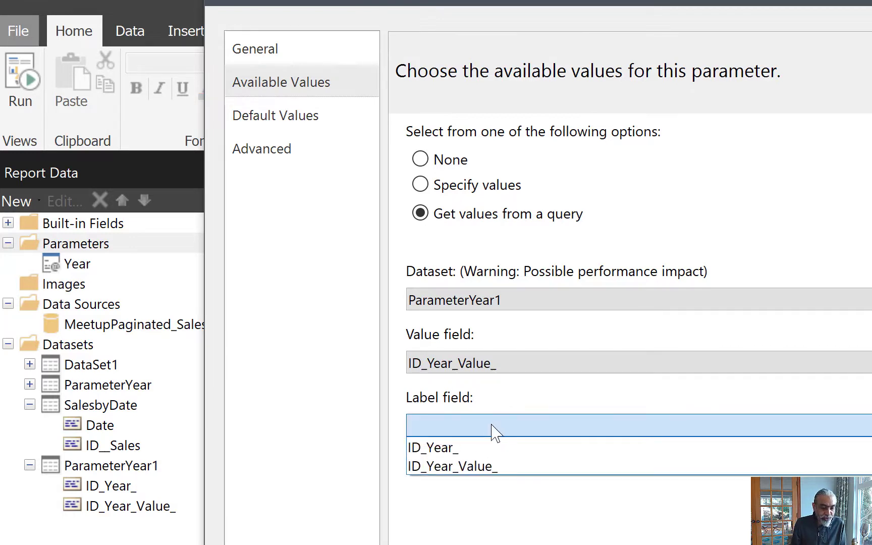
pyautogui.click(474, 447)
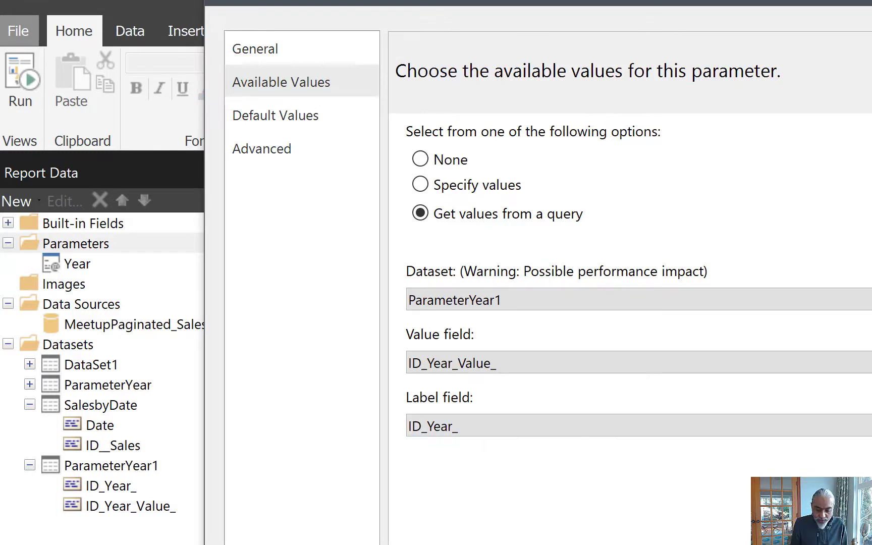
pyautogui.press('Return')
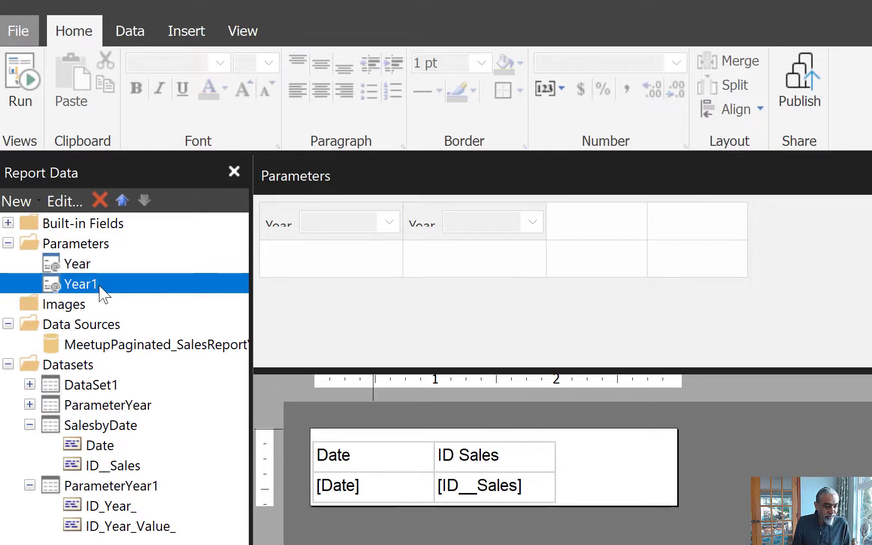
# Run the report and check both Year prompts; the new one lists ALL plus 2010–2014
pyautogui.click(24, 83)
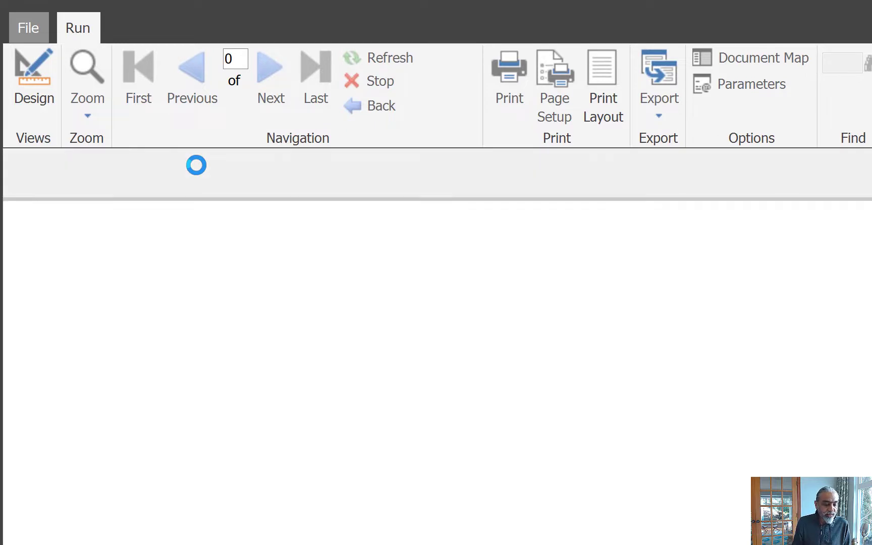
pyautogui.click(118, 165)
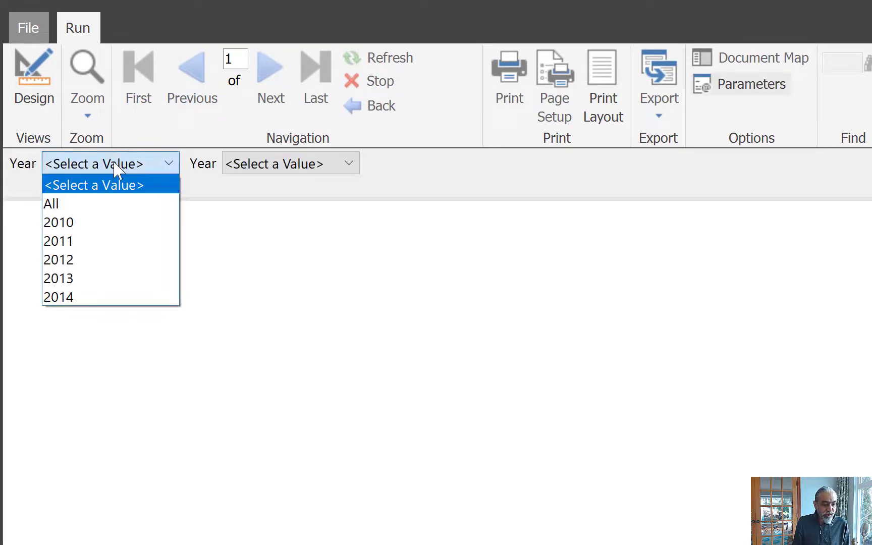
pyautogui.click(371, 188)
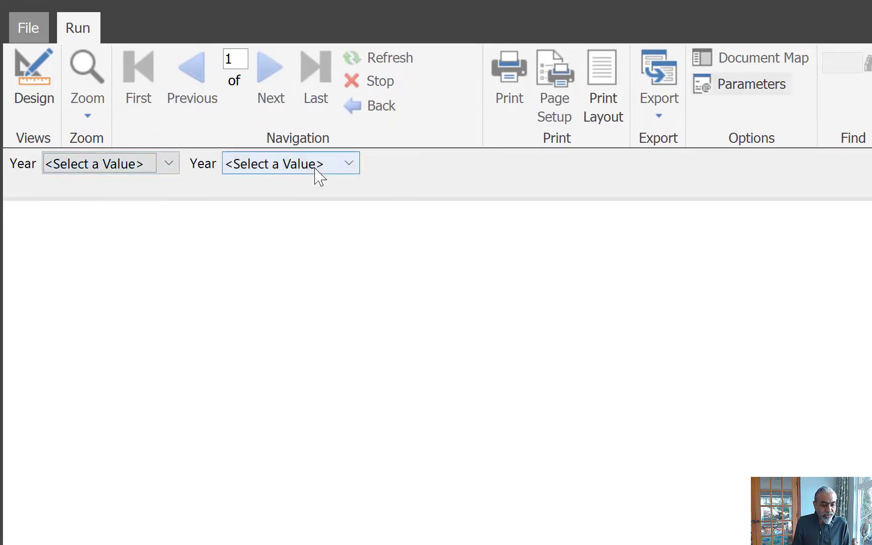
pyautogui.click(317, 165)
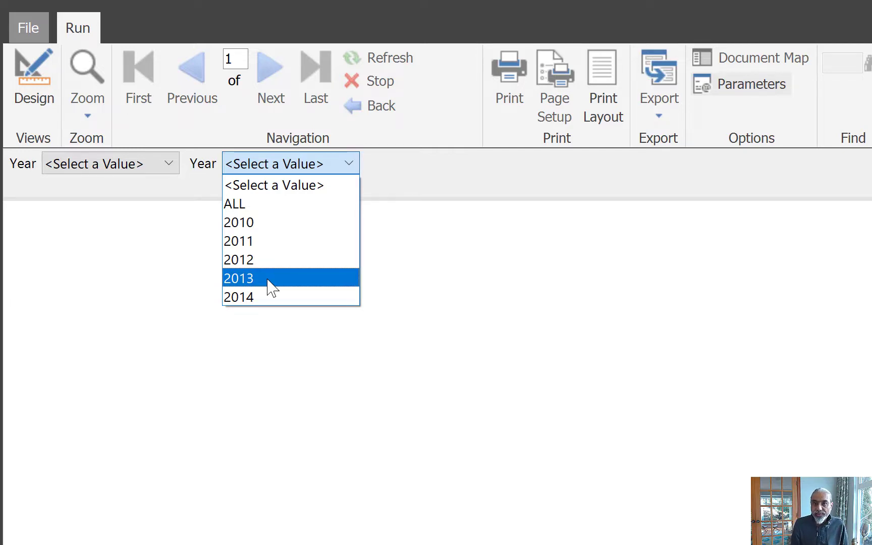
pyautogui.click(32, 93)
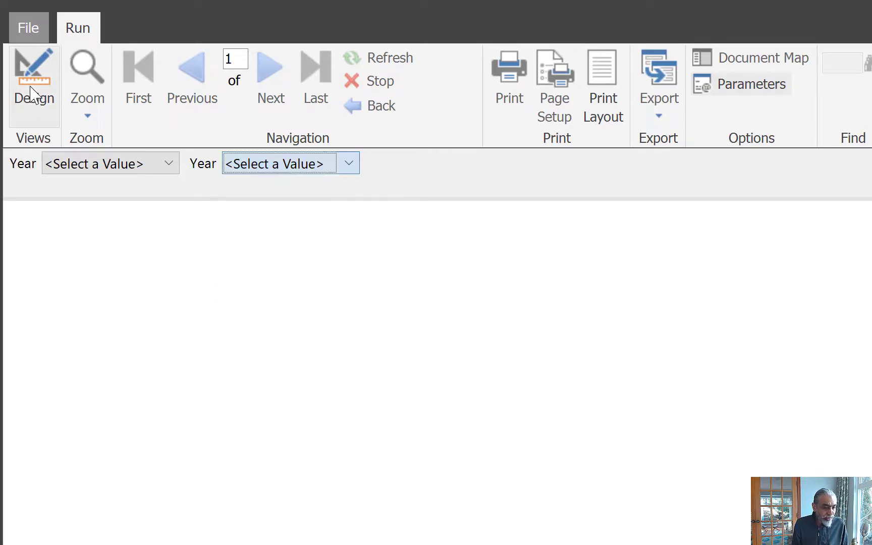
# Return to design view, select the ParameterYear1 query text, and switch to DAX Studio
pyautogui.click(31, 93)
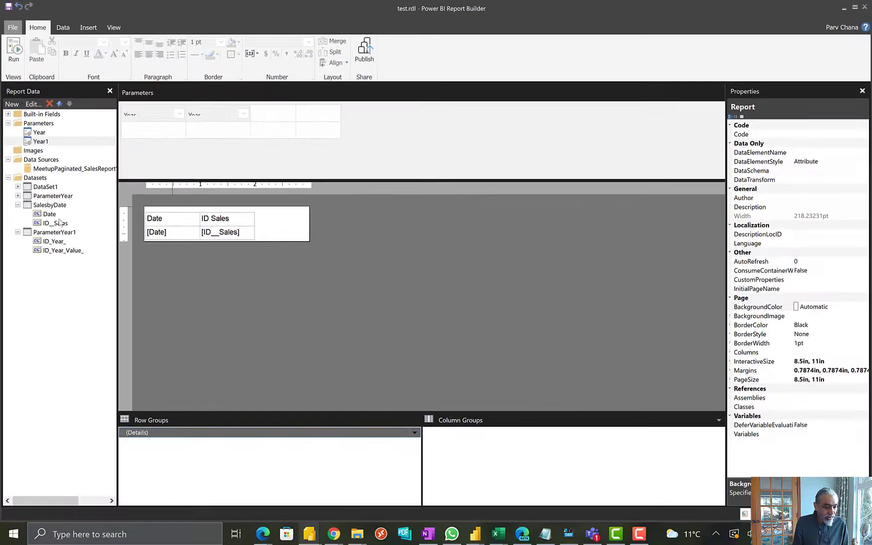
pyautogui.rightClick(62, 233)
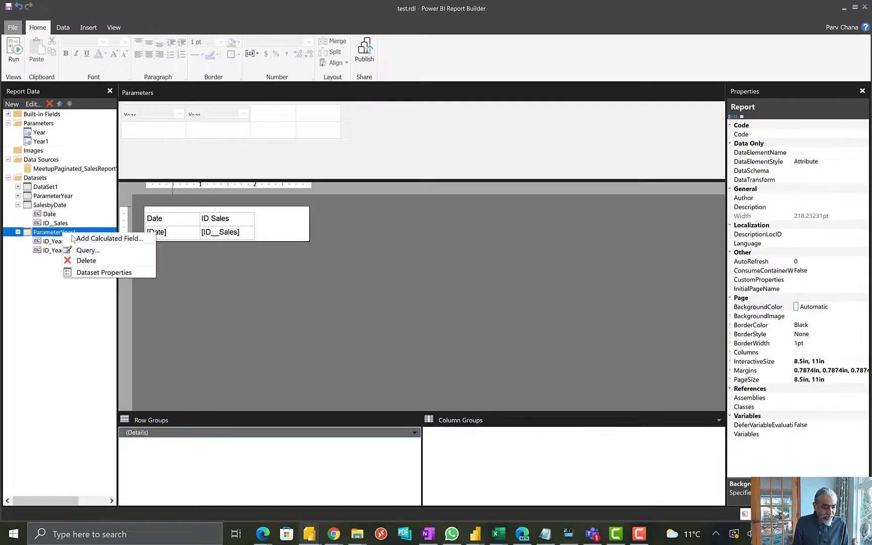
pyautogui.click(112, 274)
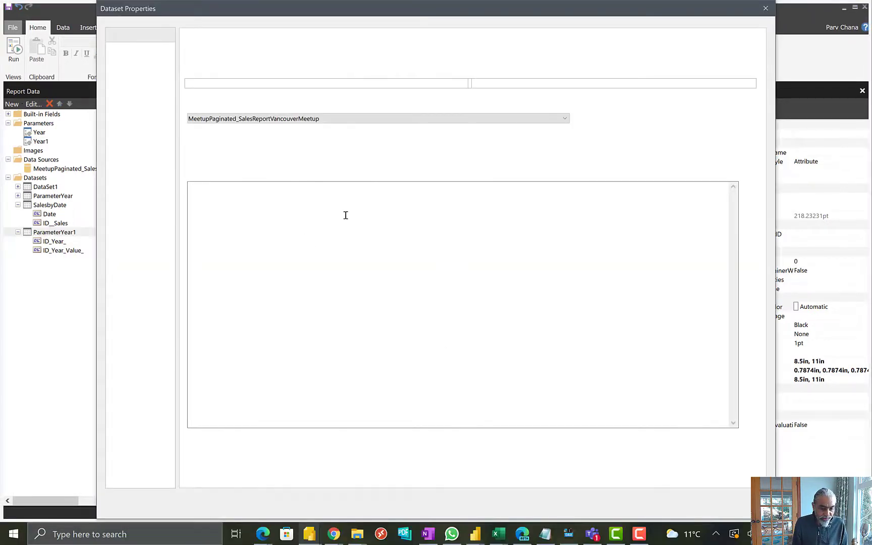
pyautogui.moveTo(296, 255); pyautogui.dragTo(168, 179)
pyautogui.hotkey('ctrl', 'c')
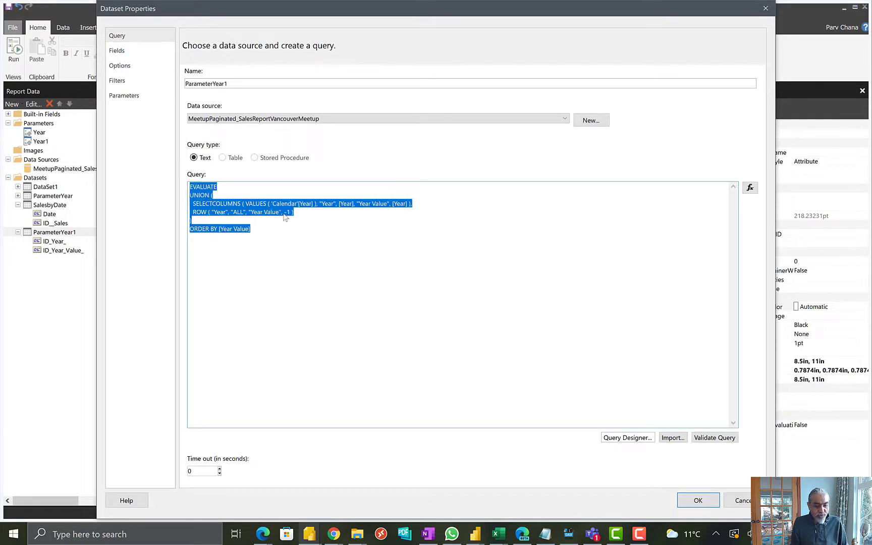
pyautogui.click(571, 533)
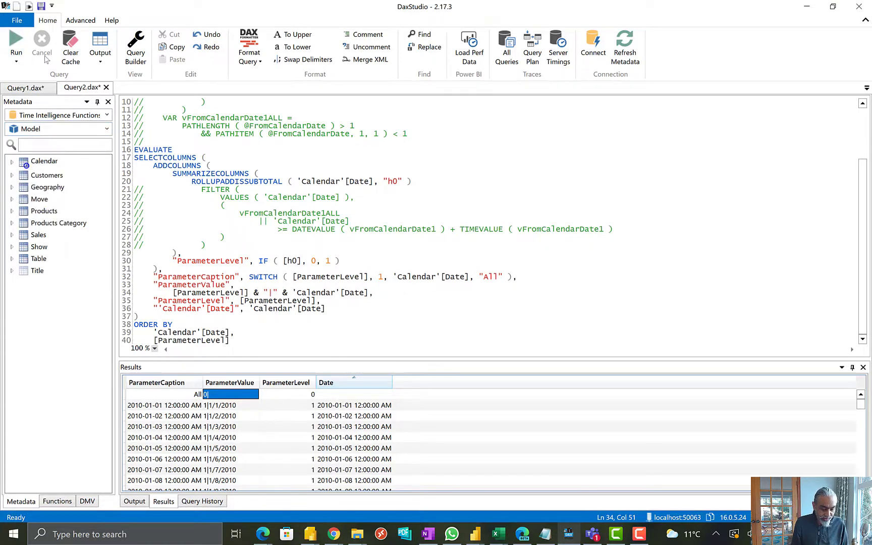
# Open a new query on the Time Intelligence Functions Power BI model and paste the query
pyautogui.hotkey('ctrl', 'n')
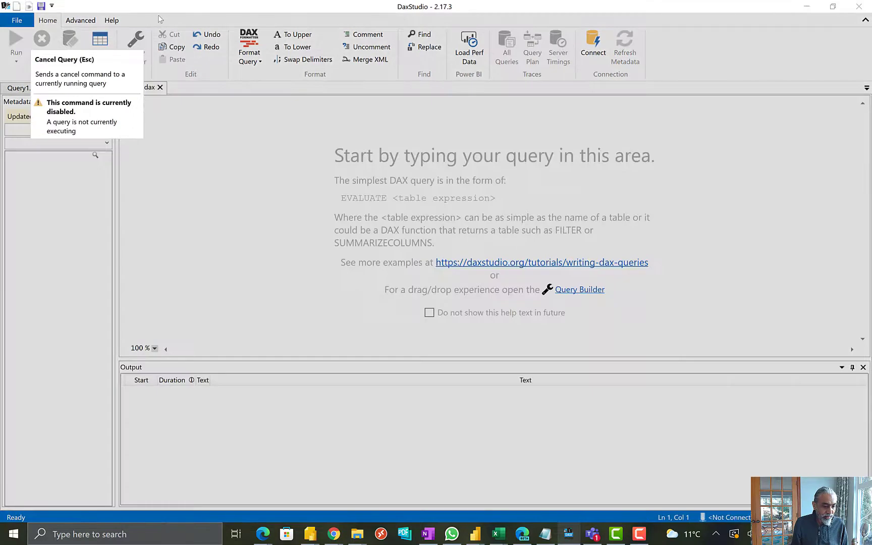
pyautogui.click(374, 213)
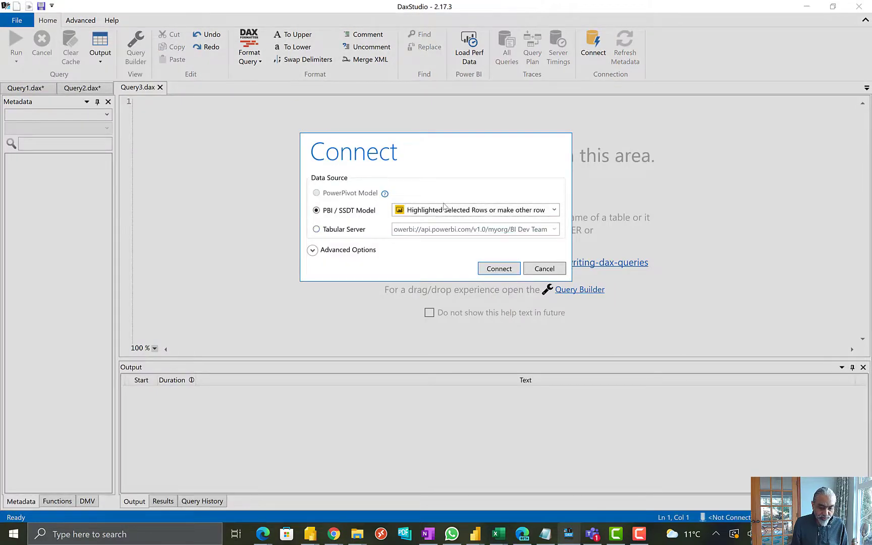
pyautogui.click(444, 211)
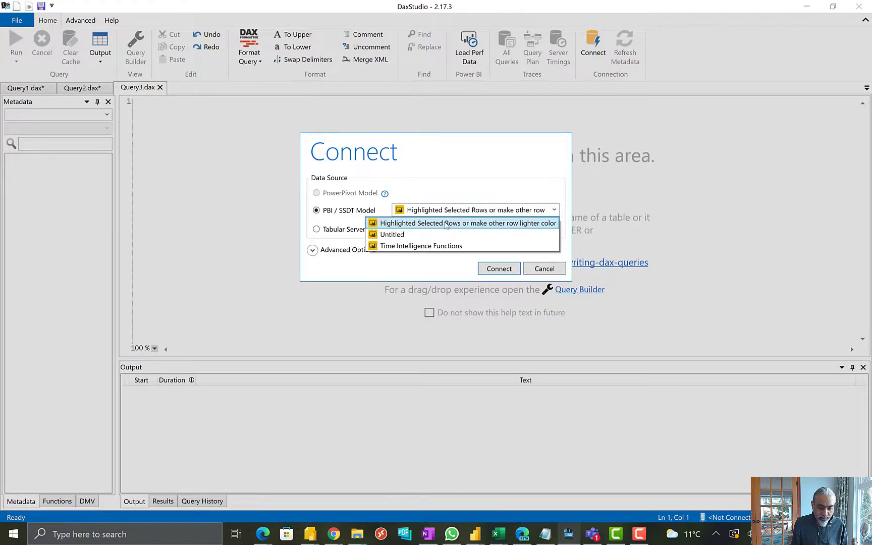
pyautogui.click(425, 246)
pyautogui.click(498, 269)
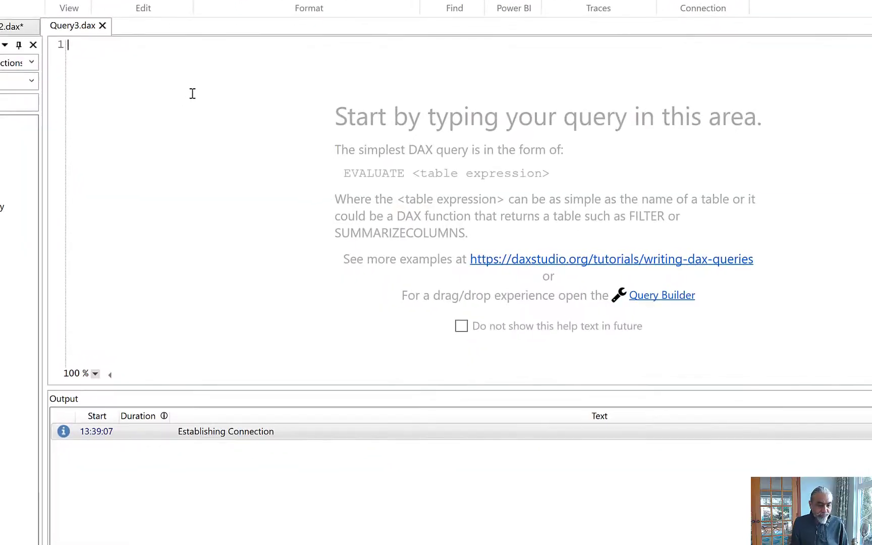
pyautogui.hotkey('ctrl', 'v')
# Comment out the UNION and ALL ROW lines and remove the trailing comma after SELECTCOLUMNS
pyautogui.moveTo(133, 56); pyautogui.dragTo(59, 56)
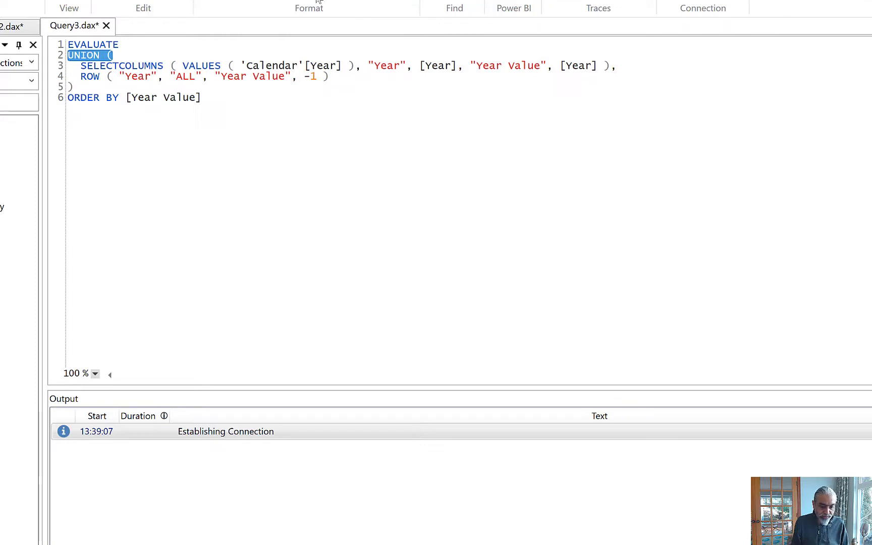
pyautogui.hotkey('ctrl', 'alt', 'c')
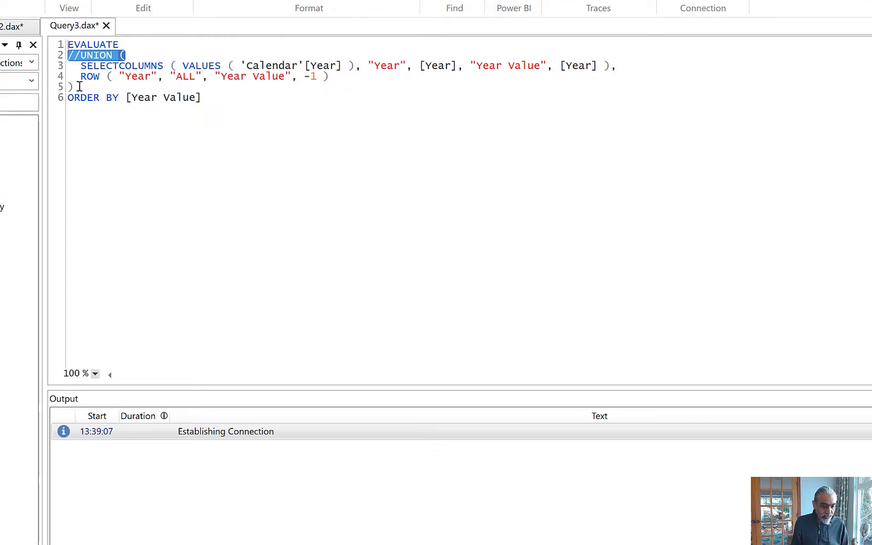
pyautogui.moveTo(80, 86); pyautogui.dragTo(68, 76)
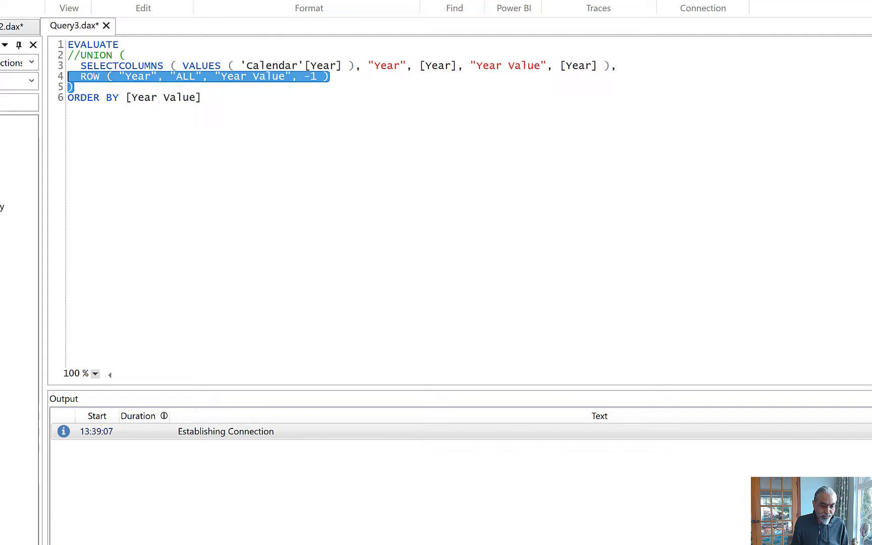
pyautogui.hotkey('ctrl', 'alt', 'c')
pyautogui.click(621, 69)
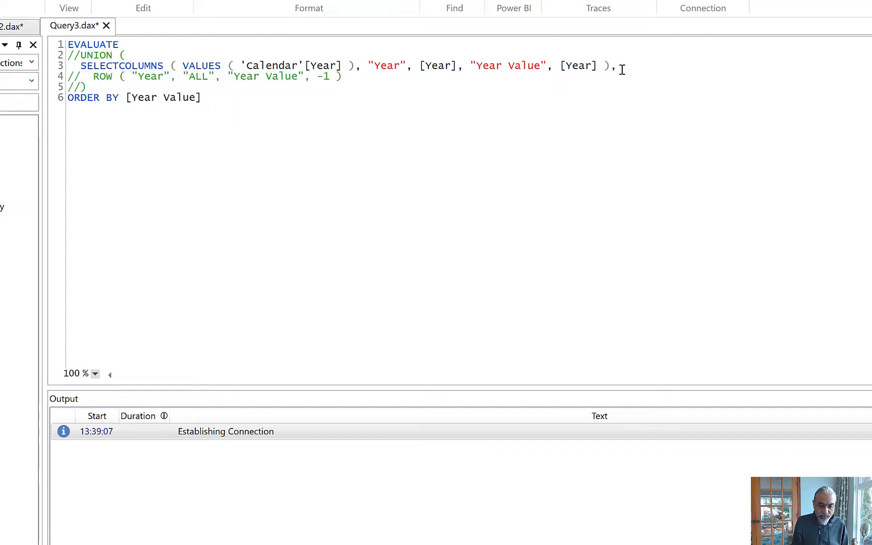
pyautogui.press('BackSpace')
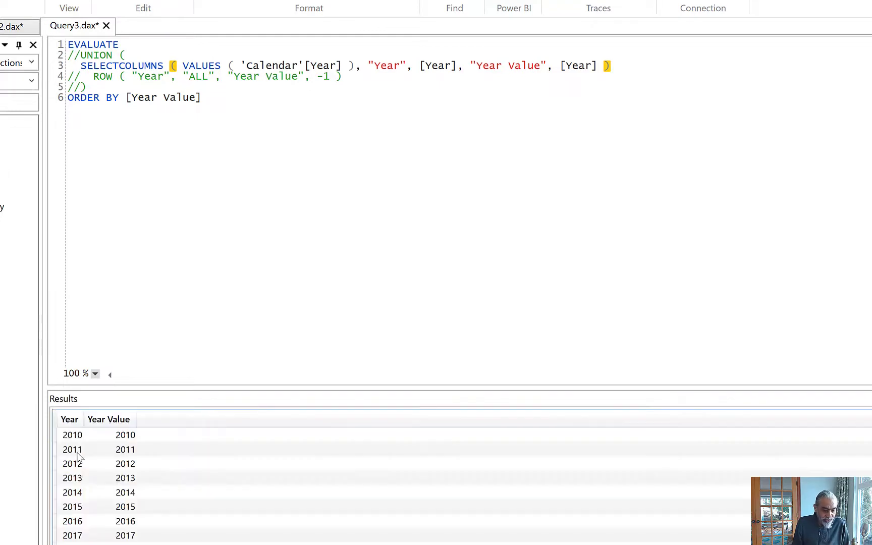
# Check the SELECTCOLUMNS-only results: one row per year with Year and Year Value columns
pyautogui.moveTo(71, 435); pyautogui.dragTo(78, 544)
pyautogui.moveTo(104, 436); pyautogui.dragTo(120, 536)
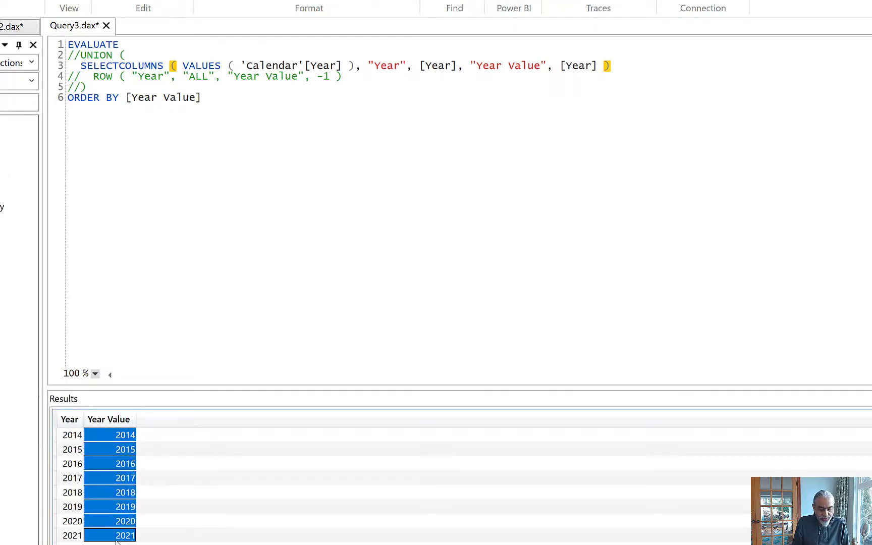
pyautogui.click(66, 497)
pyautogui.moveTo(476, 66); pyautogui.dragTo(534, 66)
pyautogui.click(579, 66)
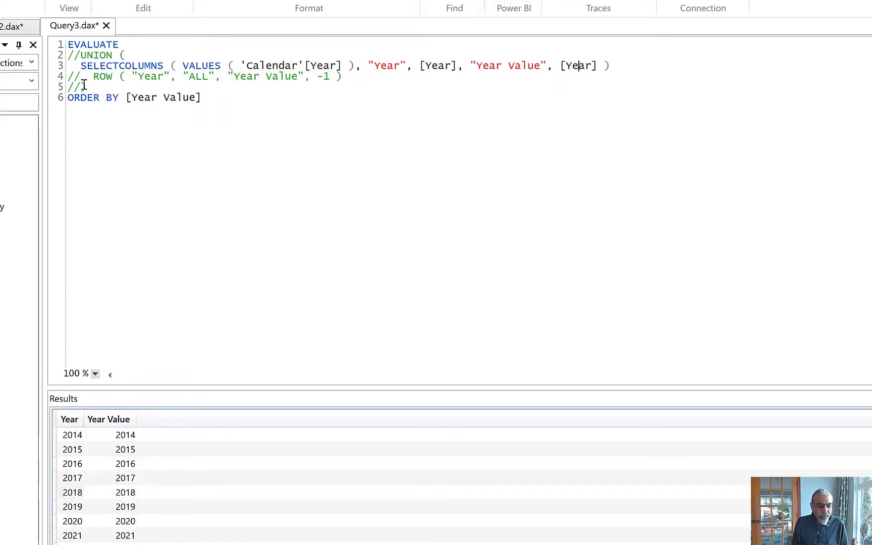
# Uncomment the ROW line for ALL and comment out the SELECTCOLUMNS line with Ctrl+Alt+C
pyautogui.moveTo(80, 76); pyautogui.dragTo(67, 75)
pyautogui.press('Delete')
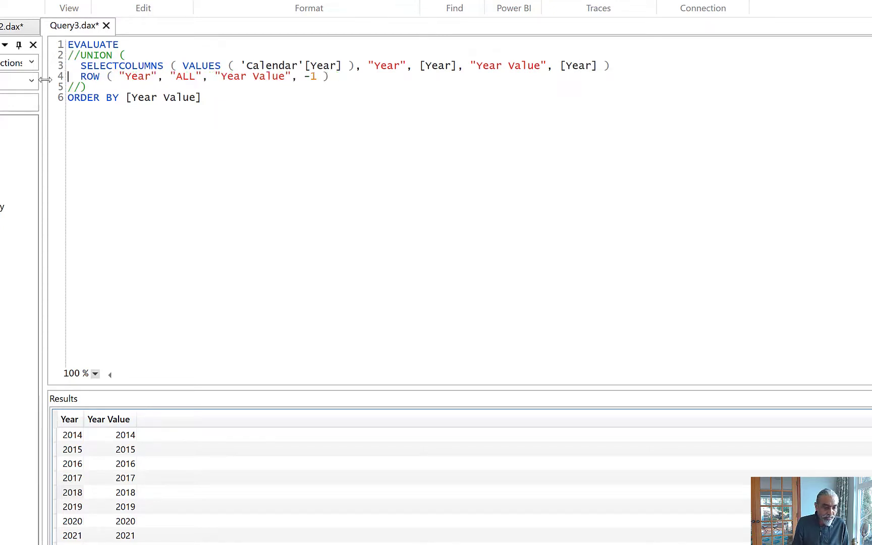
pyautogui.moveTo(75, 81); pyautogui.dragTo(342, 76)
pyautogui.click(329, 92)
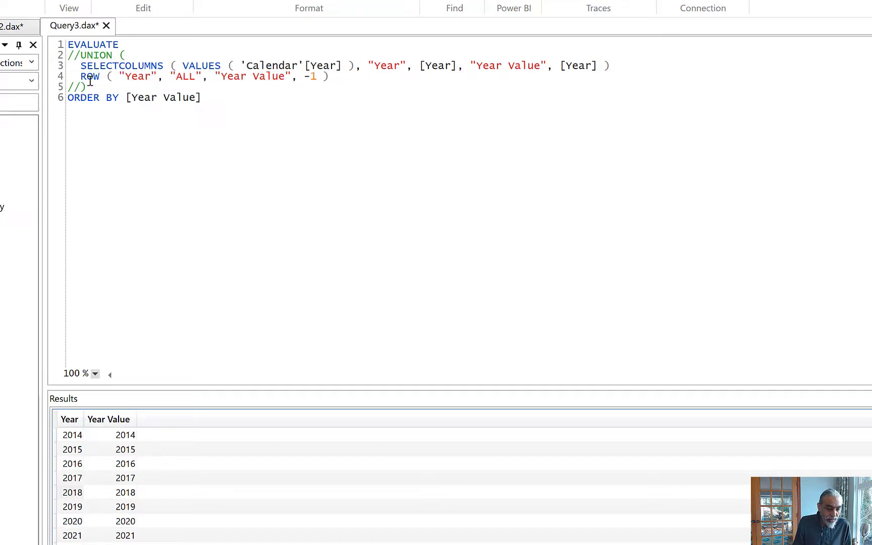
pyautogui.moveTo(81, 77); pyautogui.dragTo(367, 66)
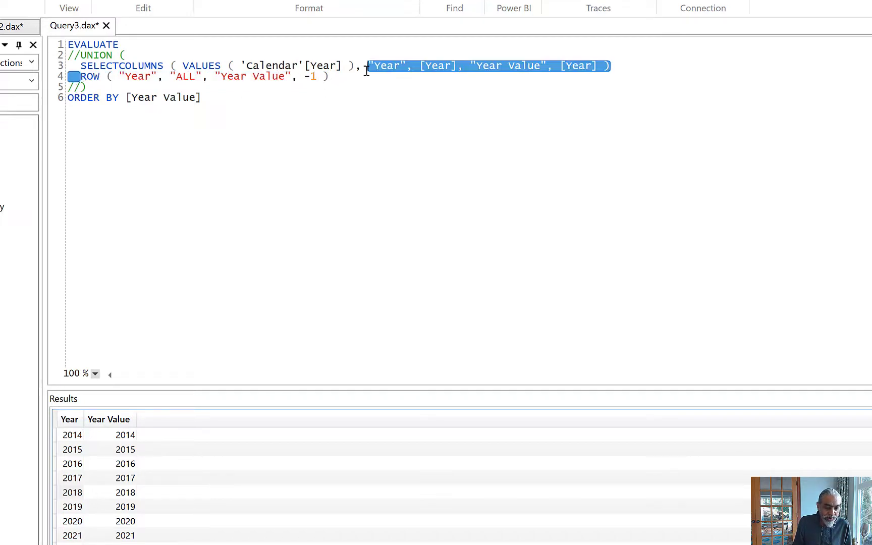
pyautogui.click(334, 89)
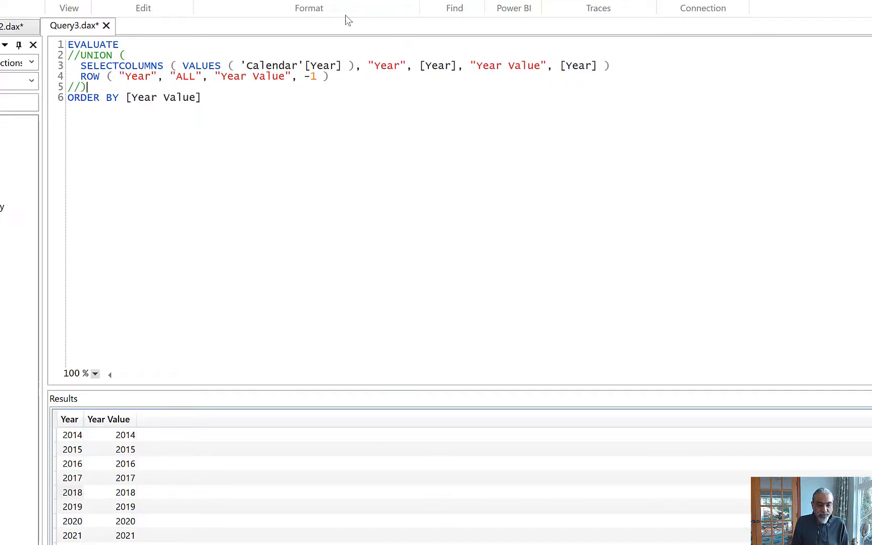
pyautogui.tripleClick(505, 66)
pyautogui.hotkey('ctrl', 'alt', 'c')
# Run the ROW-only query and confirm it returns a single ALL row valued -1
pyautogui.click(323, 76)
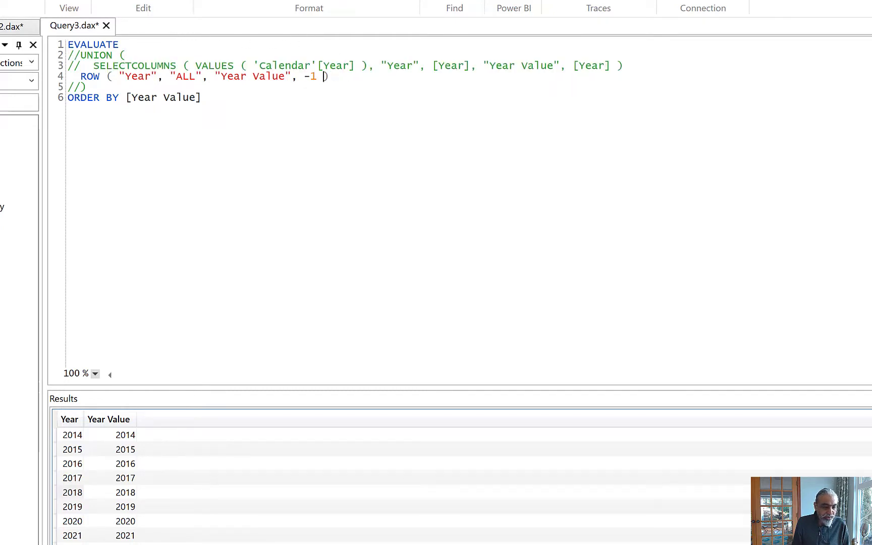
pyautogui.press('F5')
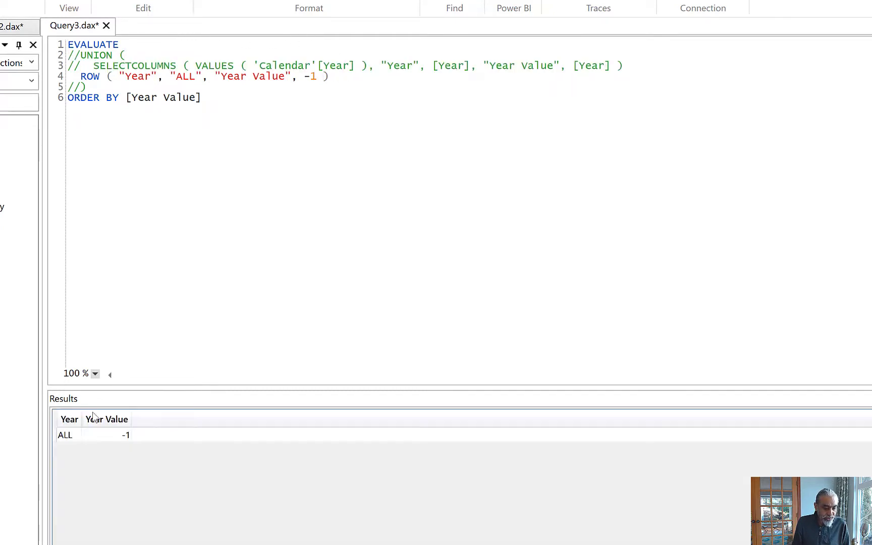
pyautogui.click(66, 435)
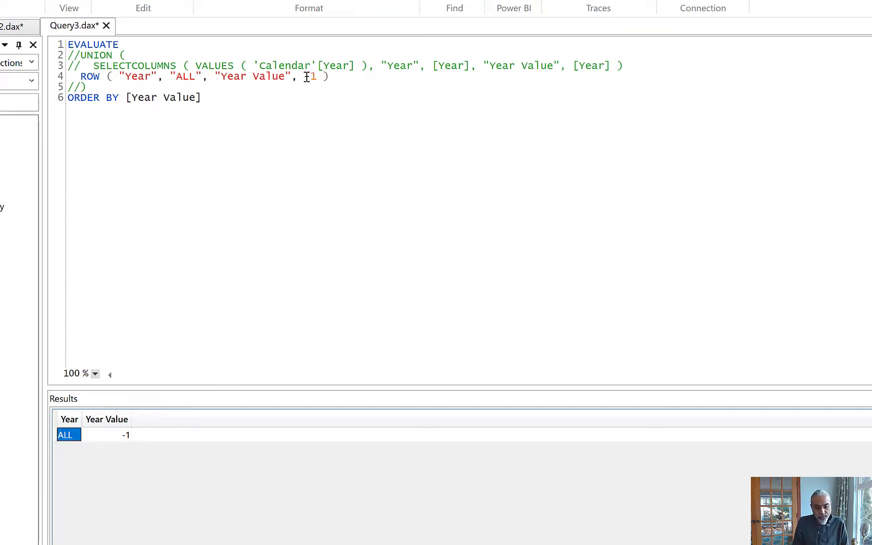
pyautogui.moveTo(303, 76); pyautogui.dragTo(310, 76)
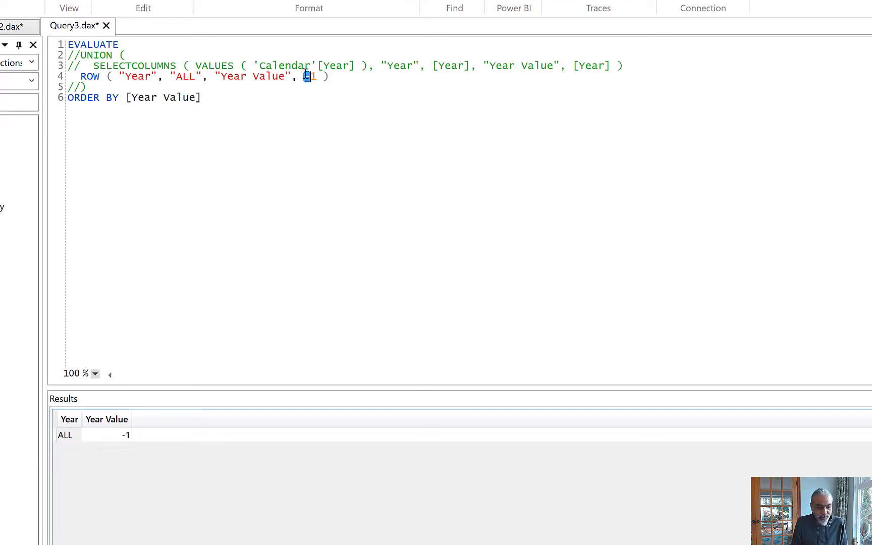
# Uncomment the UNION block on lines 2–5 and run the full query
pyautogui.moveTo(101, 92); pyautogui.dragTo(49, 55)
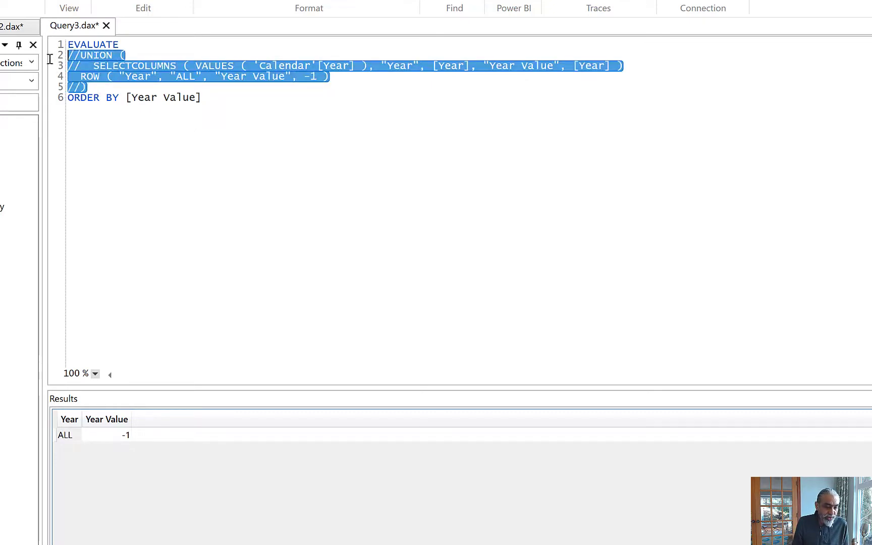
pyautogui.hotkey('ctrl', 'alt', 'u')
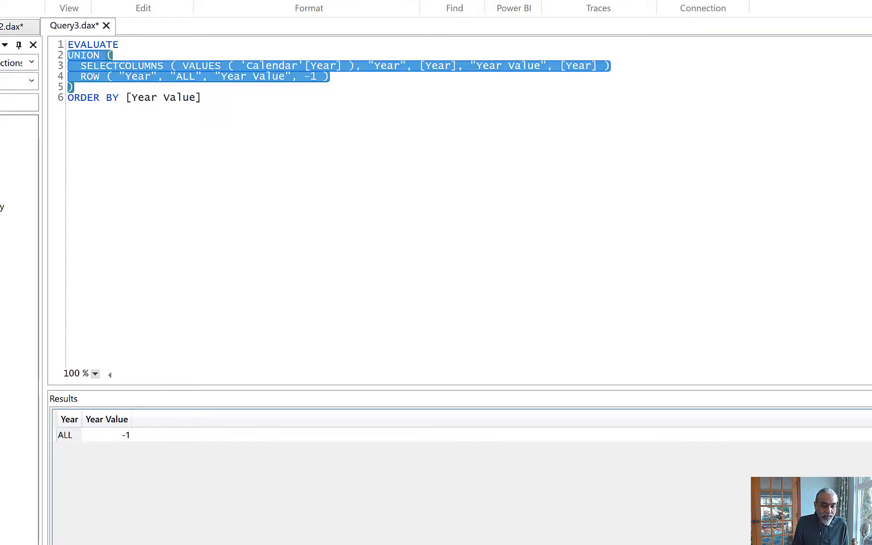
pyautogui.click(220, 123)
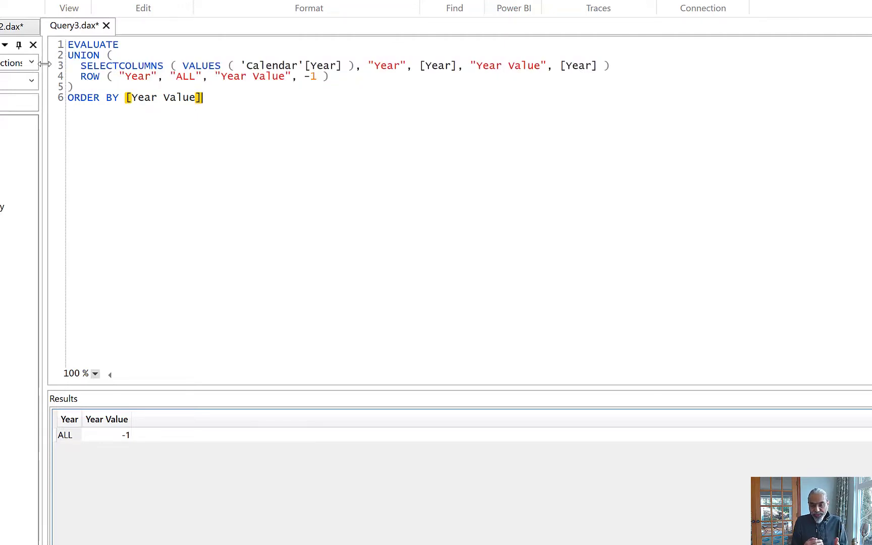
pyautogui.click(100, 97)
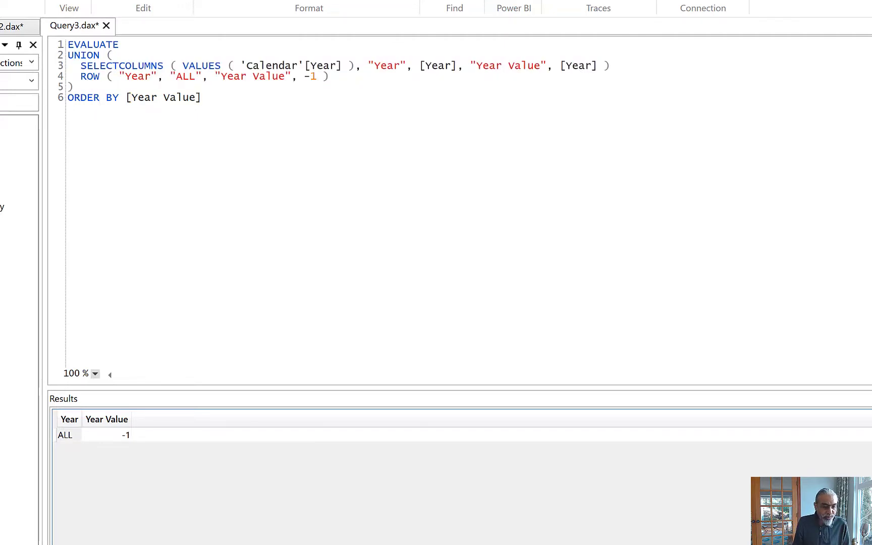
pyautogui.press('F5')
# Add the missing comma at the end of the SELECTCOLUMNS line and re-run the UNION query
pyautogui.click(399, 97)
pyautogui.click(629, 69)
pyautogui.write(',')
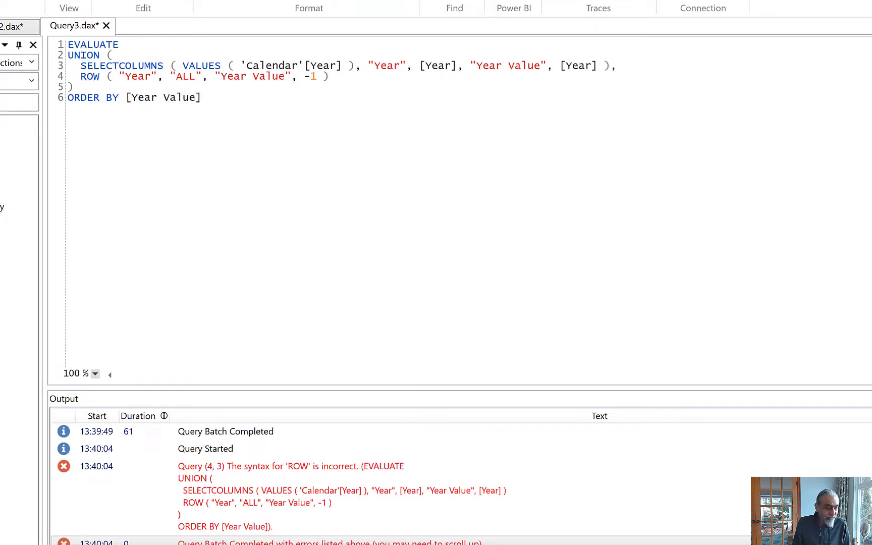
pyautogui.press('F5')
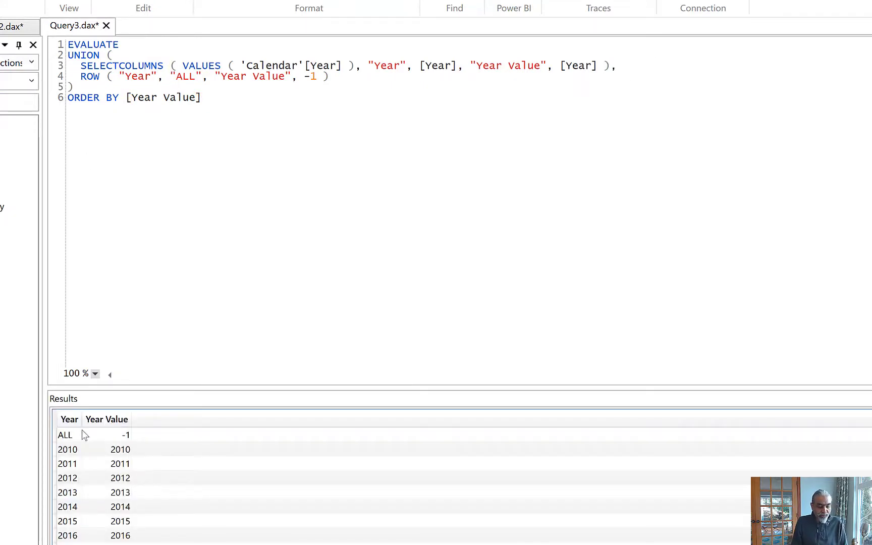
# Sort the results by Year, verify ALL / -1 and the year rows, then paste the query into Report Builder
pyautogui.moveTo(201, 98); pyautogui.dragTo(124, 97)
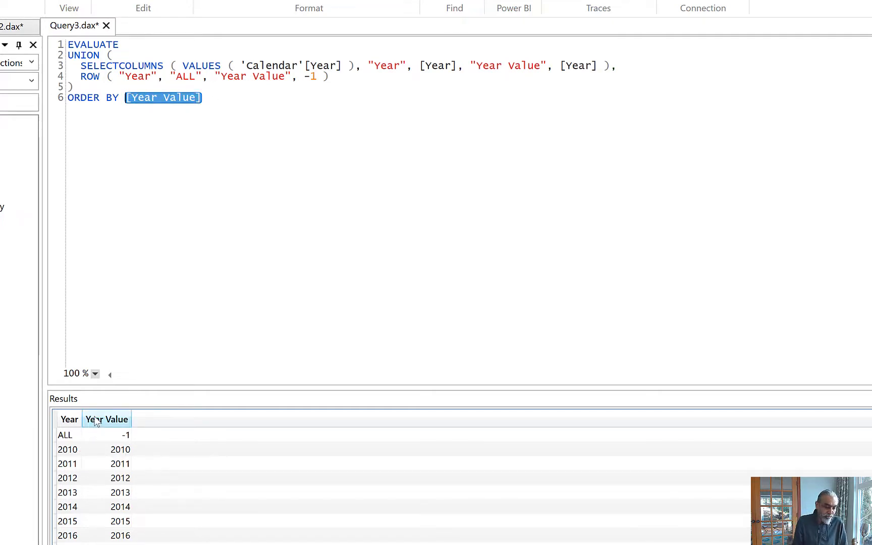
pyautogui.moveTo(82, 418); pyautogui.dragTo(138, 411)
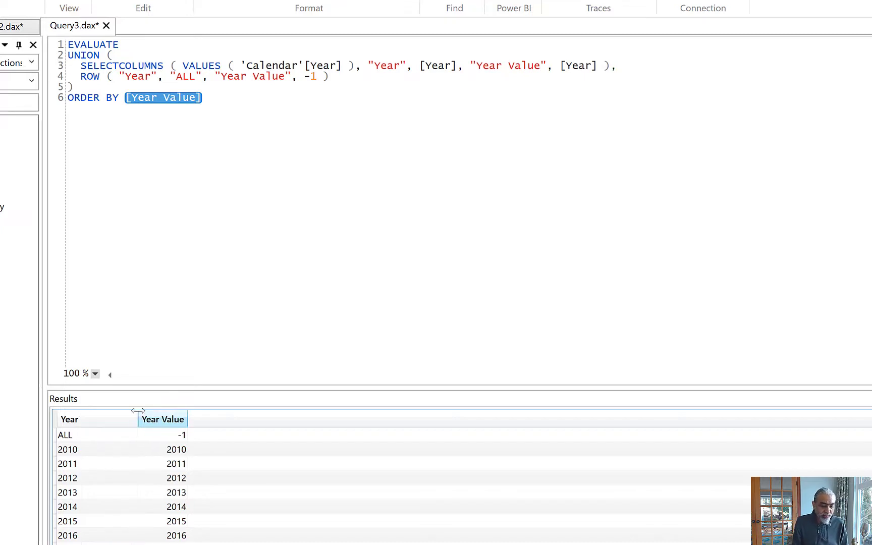
pyautogui.click(101, 419)
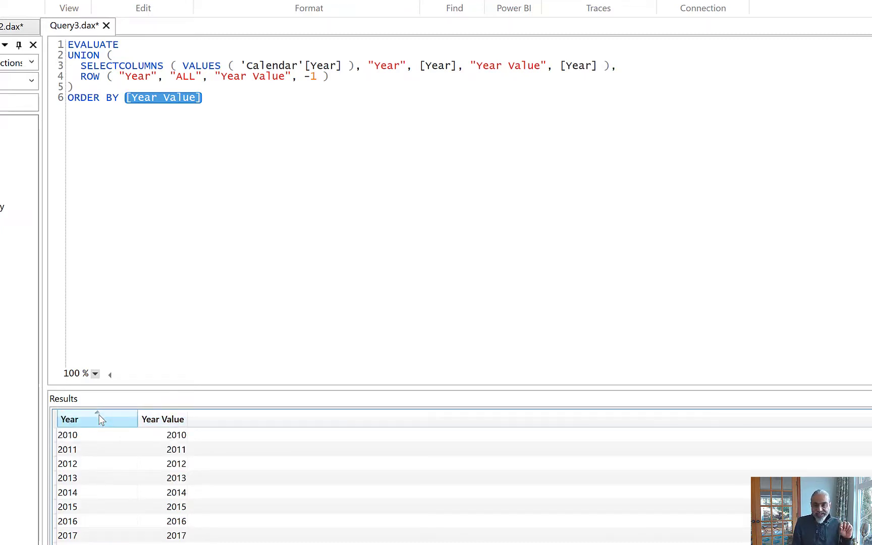
pyautogui.click(101, 419)
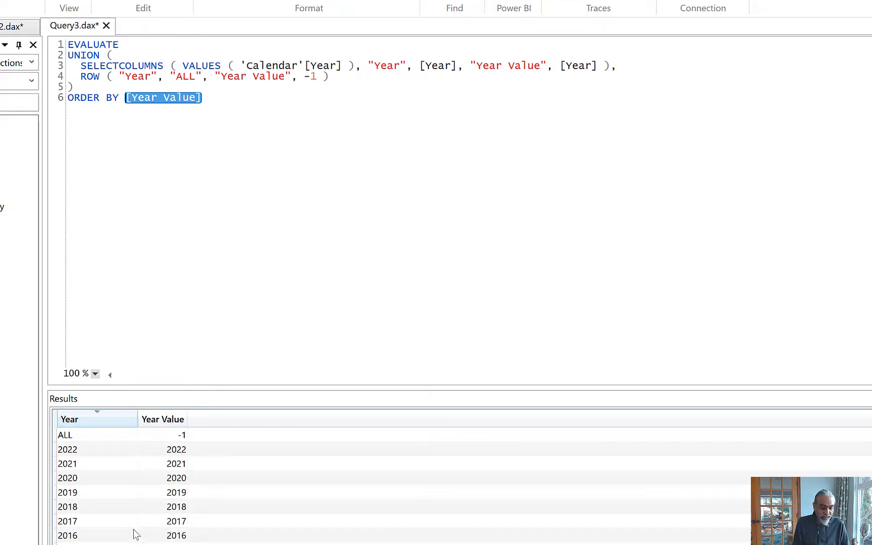
pyautogui.click(112, 511)
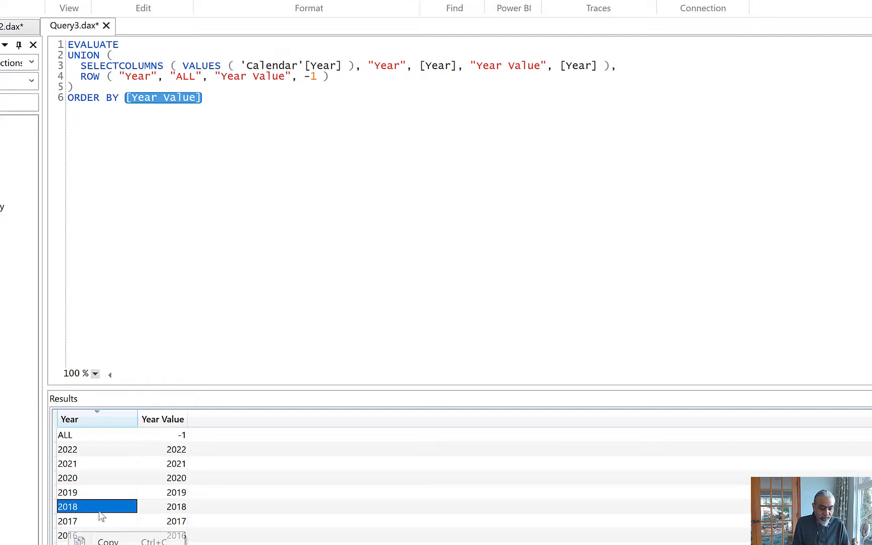
pyautogui.click(175, 511)
pyautogui.click(70, 436)
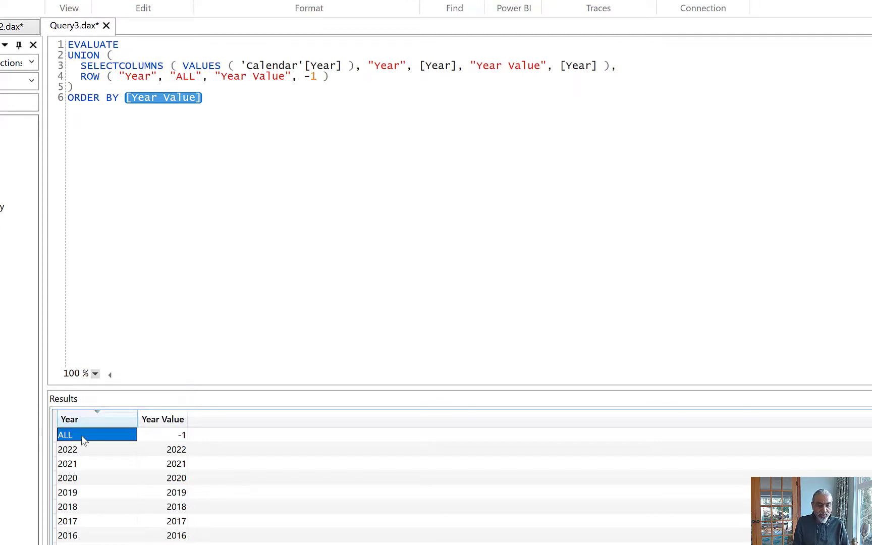
pyautogui.click(171, 436)
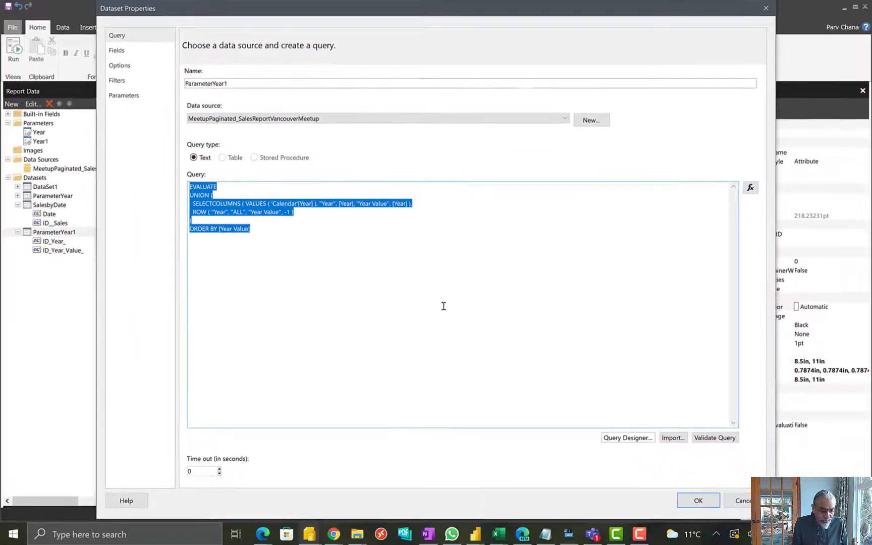
pyautogui.write('EVALUATE UNION (   SELECTCOLUMNS ( VALUES ( \'Calendar\'[Year] ), "Year", [Year], "Year Value", [Year] ),   ROW ( "Year", "ALL", "Year Value", -1 ) ) ORDER BY [Year Value]')
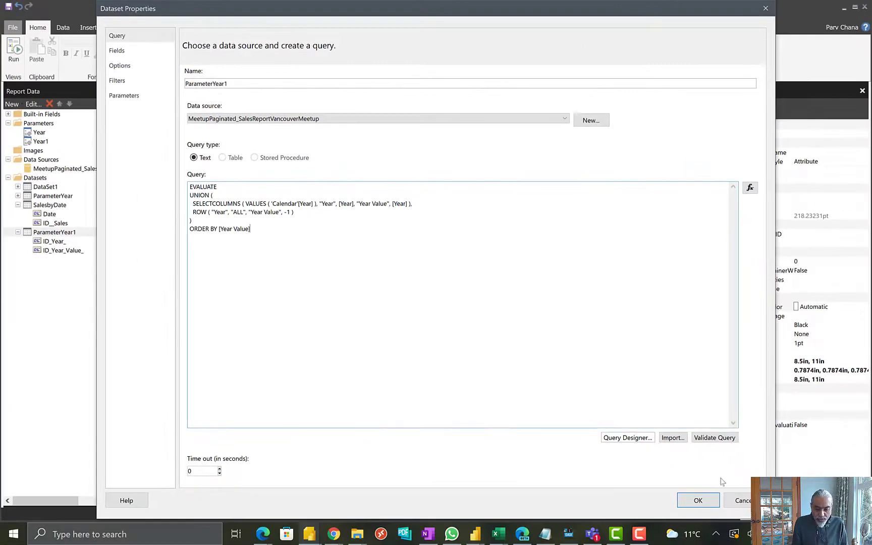
# Cancel the ParameterYear1 Dataset Properties dialog to return to the design view
pyautogui.click(737, 500)
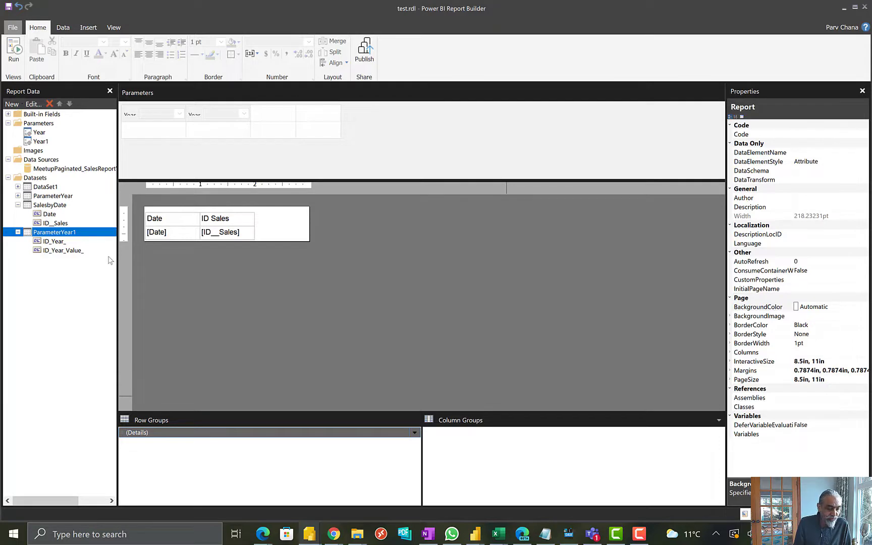
# Open the SalesbyDate Dataset Properties and review its SUMMARIZECOLUMNS query by 'Calendar'[Date] and $ Sales
pyautogui.rightClick(64, 206)
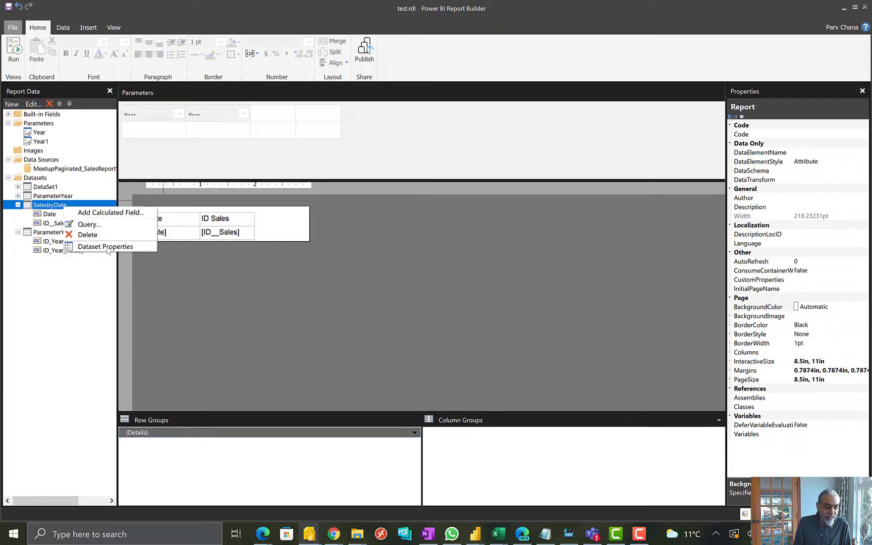
pyautogui.click(107, 246)
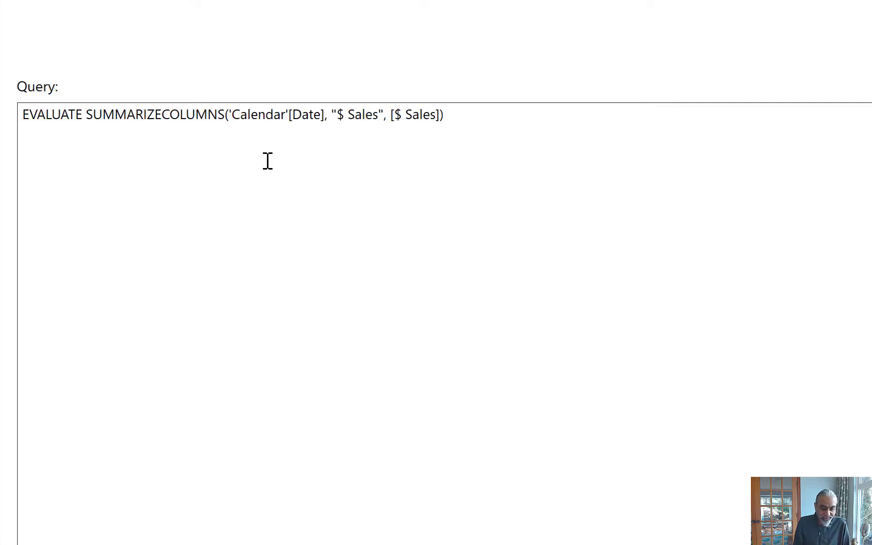
pyautogui.moveTo(82, 112); pyautogui.dragTo(516, 137)
pyautogui.click(247, 154)
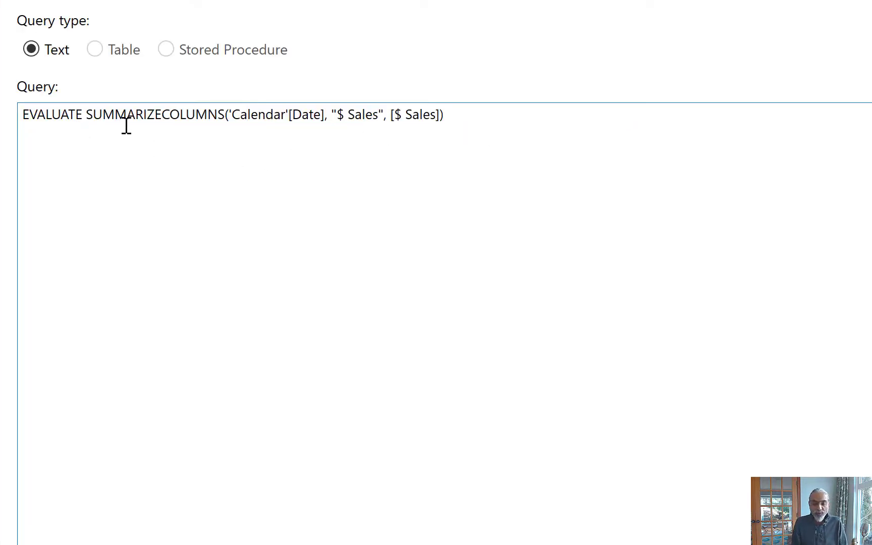
pyautogui.moveTo(115, 112); pyautogui.dragTo(242, 110)
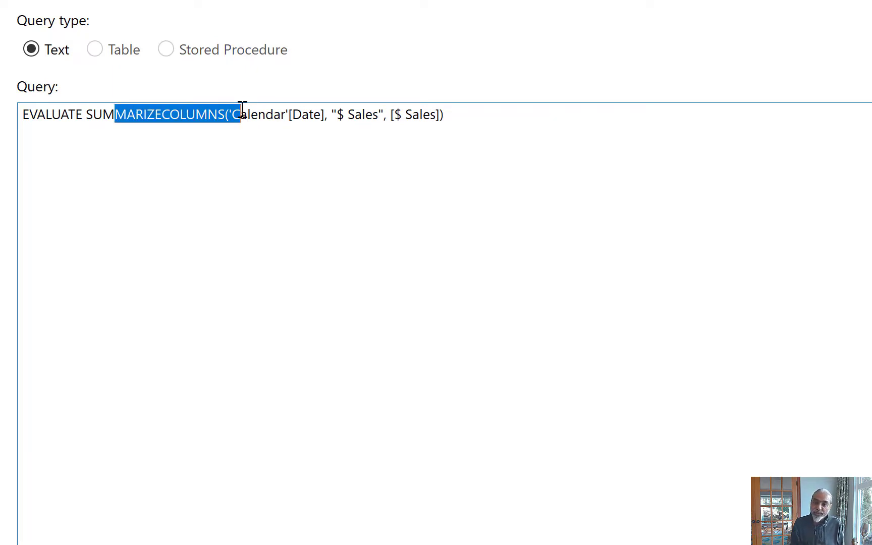